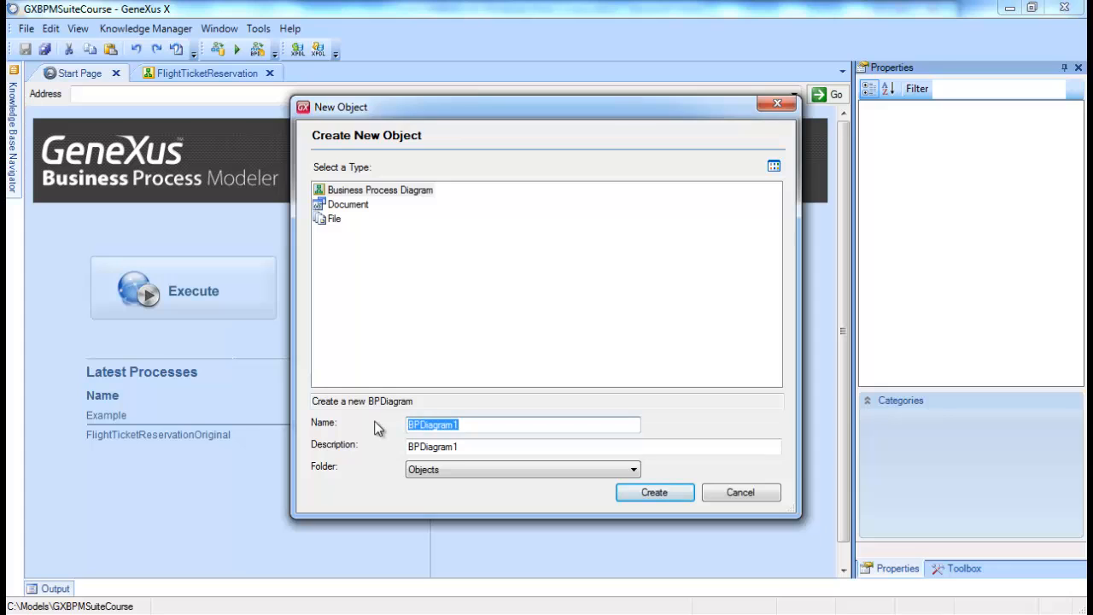
- Create a new Business Process Diagram named ValidateReservation
text(ValidateReservation)
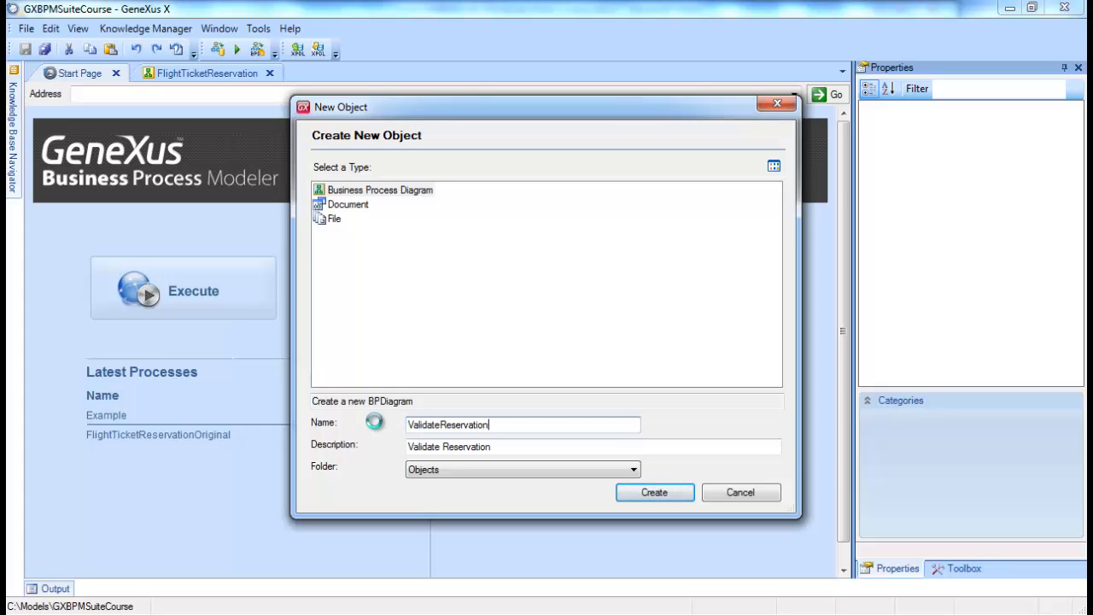
key(Return)
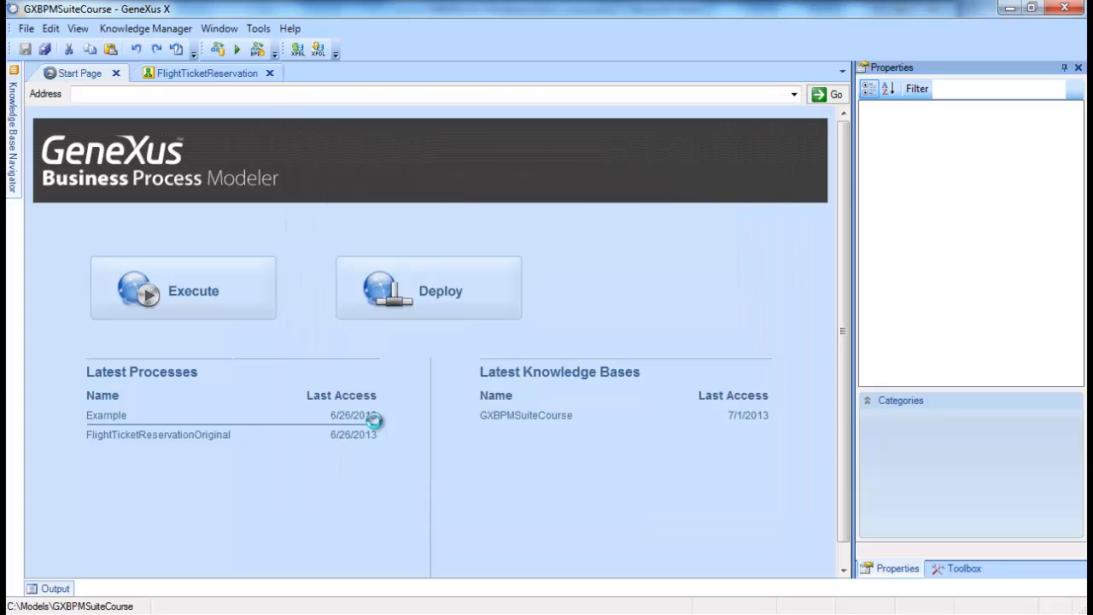
- Add a None Start Event named "Validate a ticket reservation" near the diagram's upper edge and move its label above the symbol
click(956, 570)
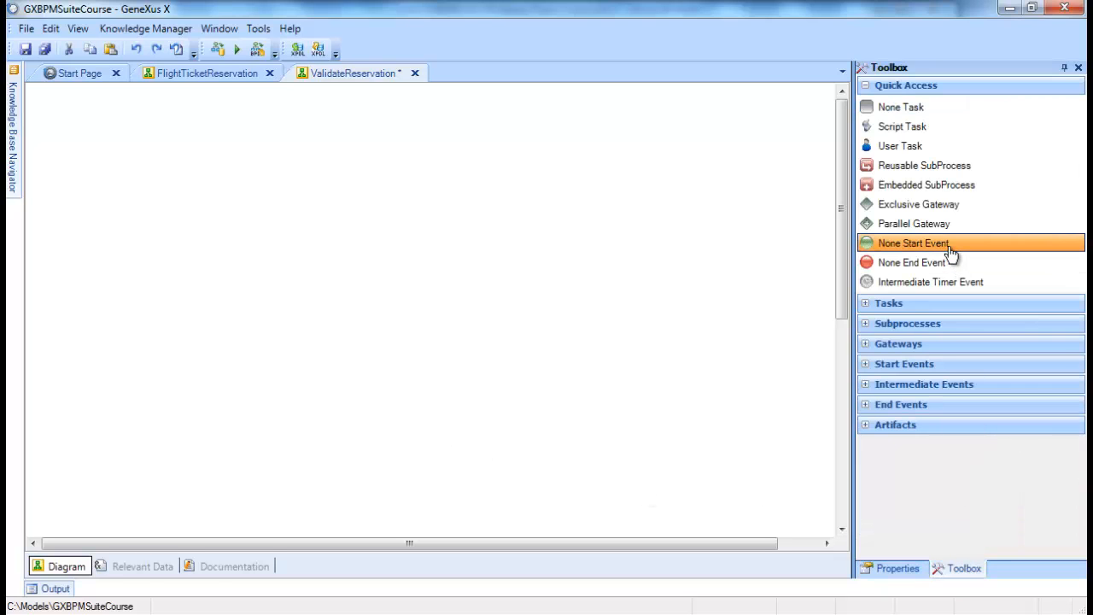
drag(952, 250, 242, 120)
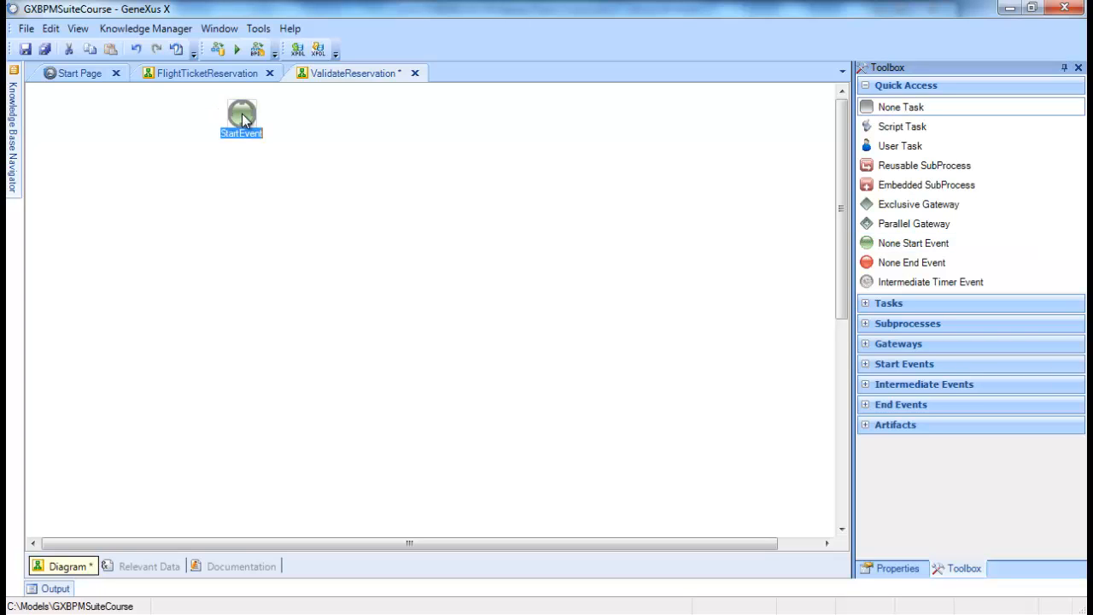
text(Validate a ticket reservation)
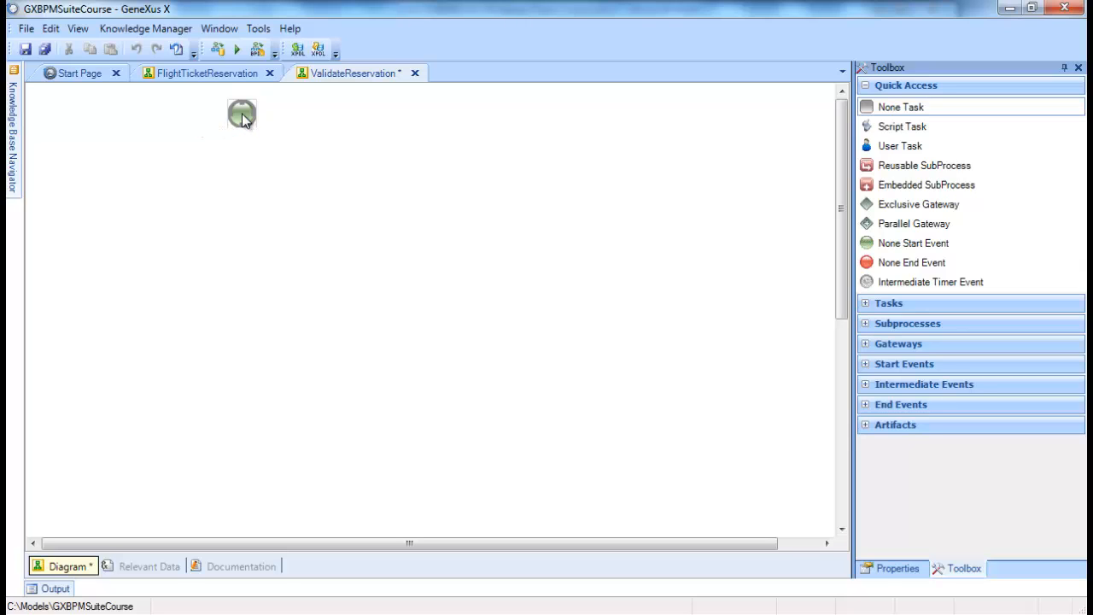
click(245, 143)
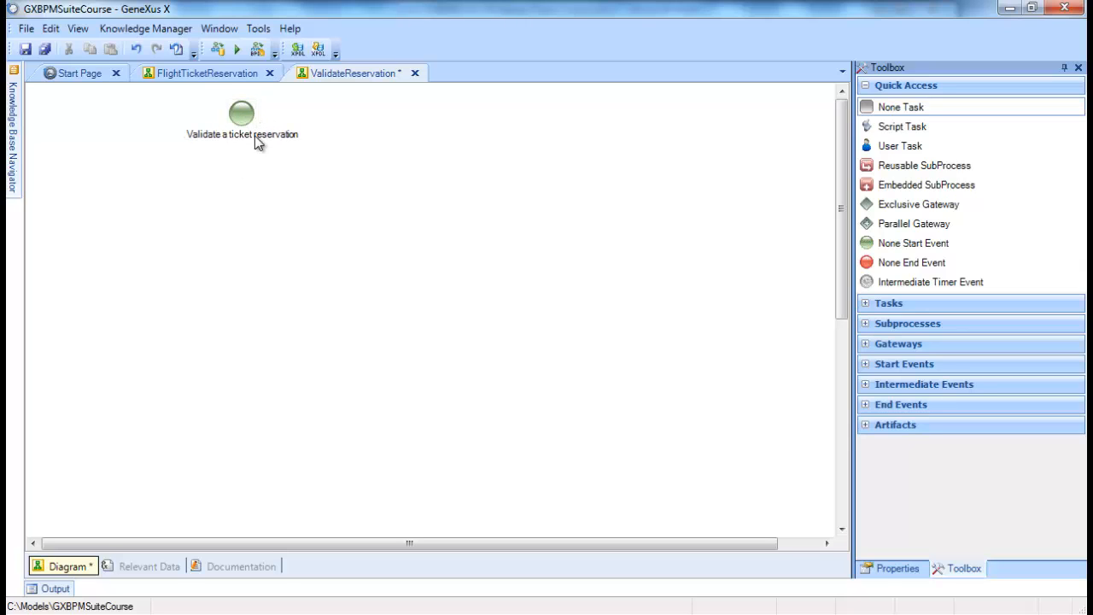
drag(257, 134, 254, 92)
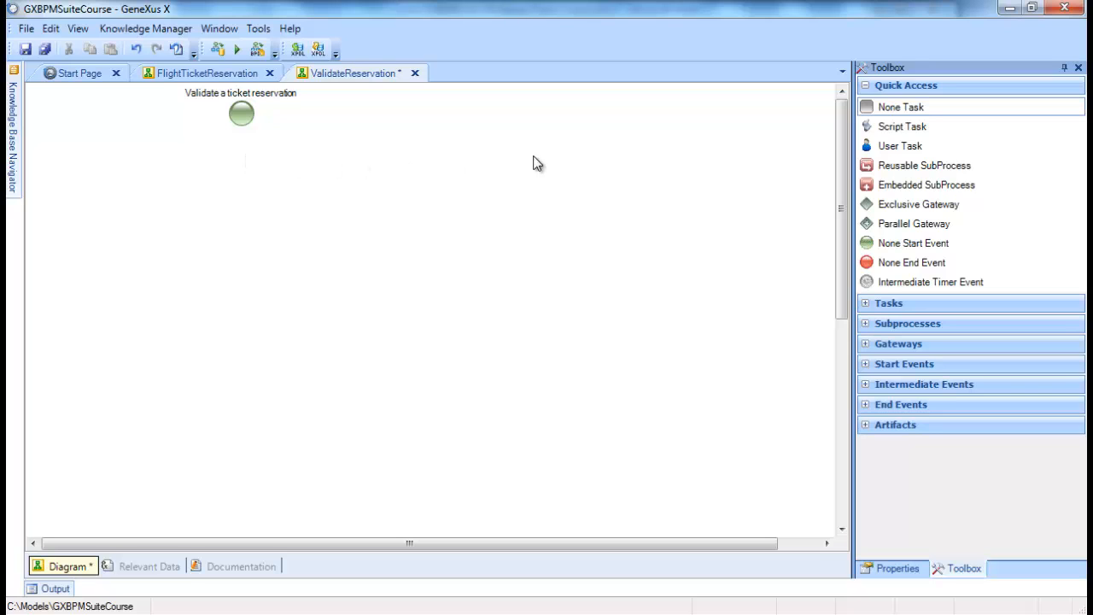
- Add a User Task named "Contact airlines" below the start event and connect the start event to it
drag(888, 145, 241, 179)
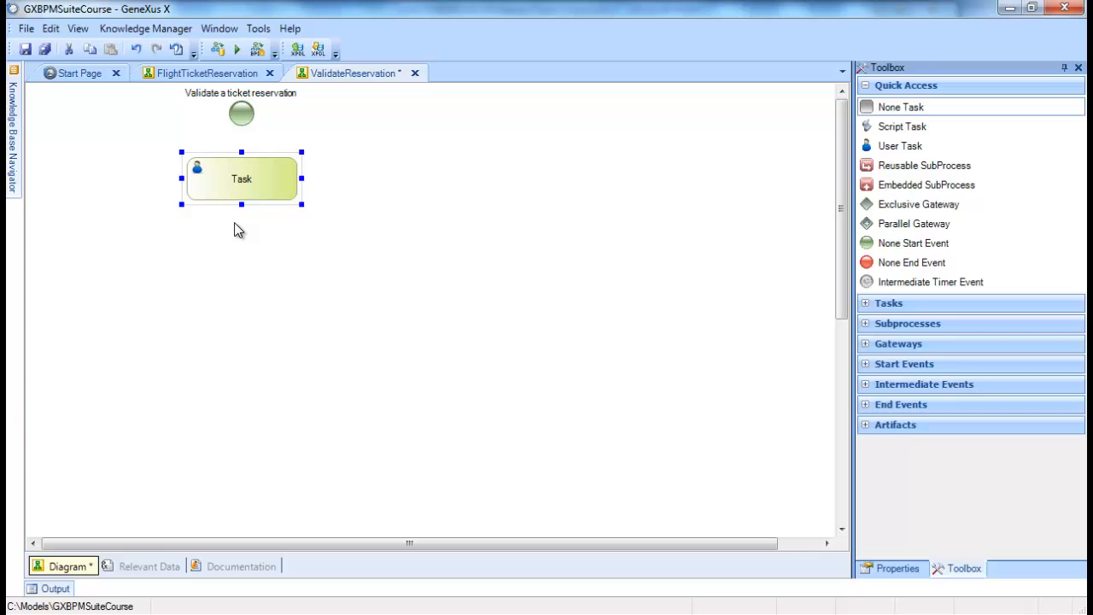
key(F2)
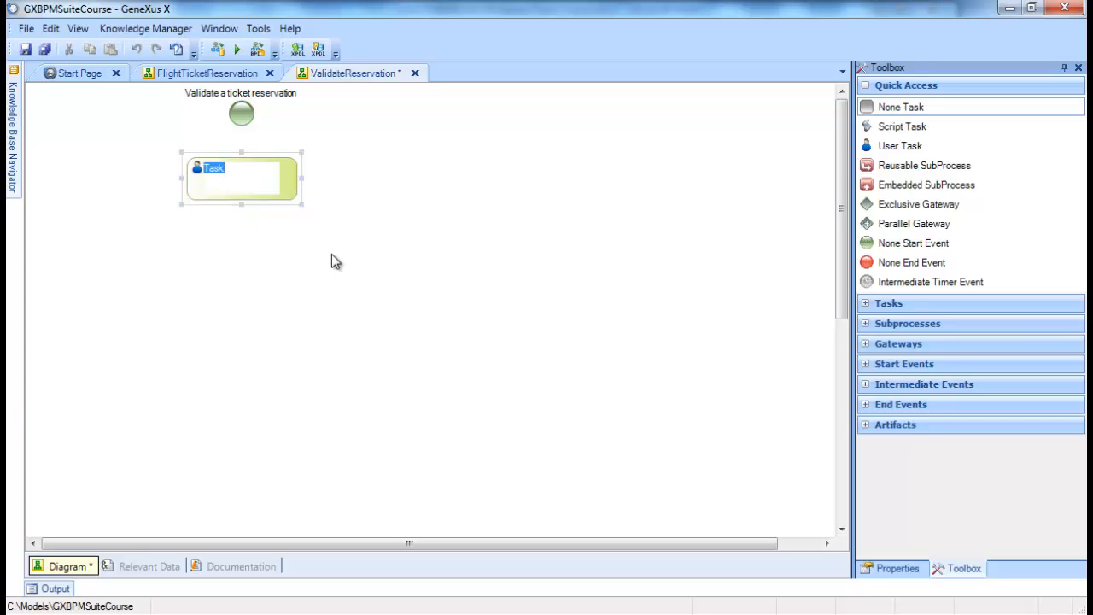
text(Contact airlines)
key(Return)
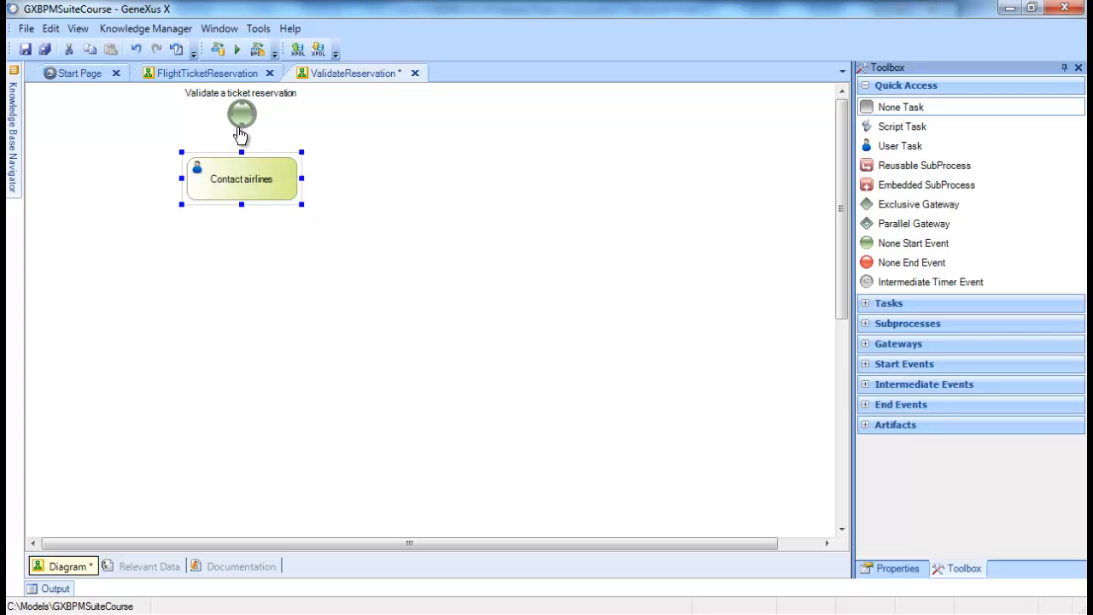
drag(241, 125, 242, 162)
click(378, 213)
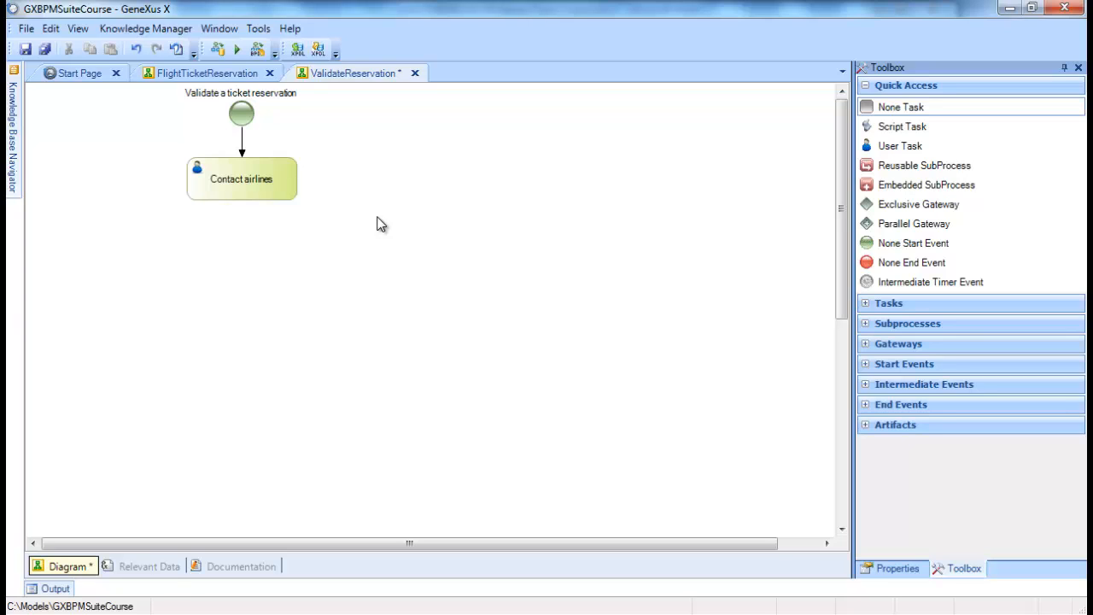
- Set the loop type of the Contact airlines task to Multi-Instance
click(275, 187)
click(895, 568)
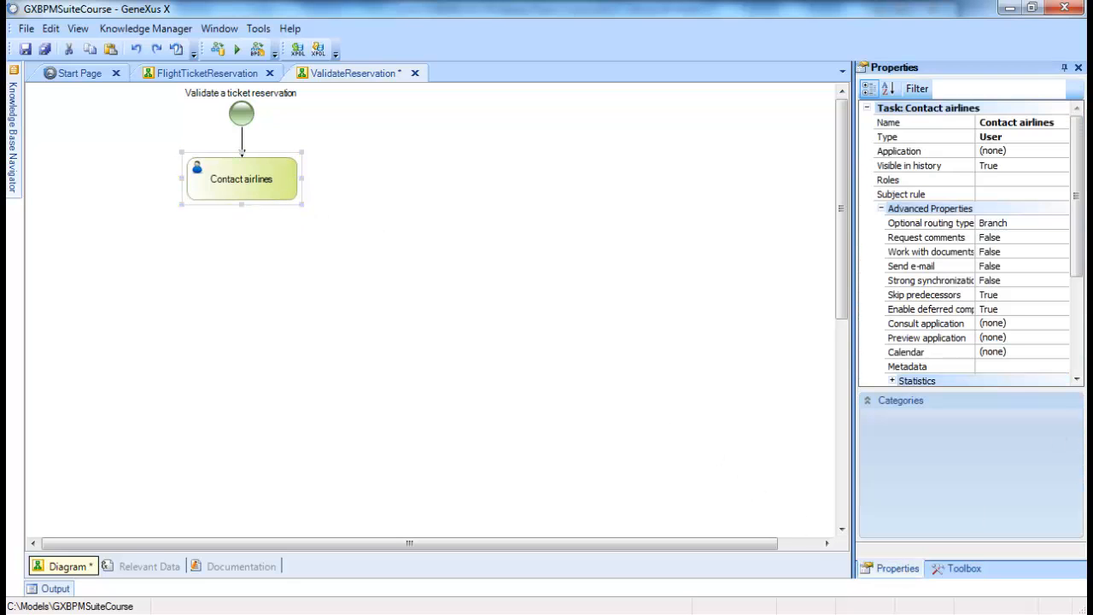
drag(1081, 241, 1083, 340)
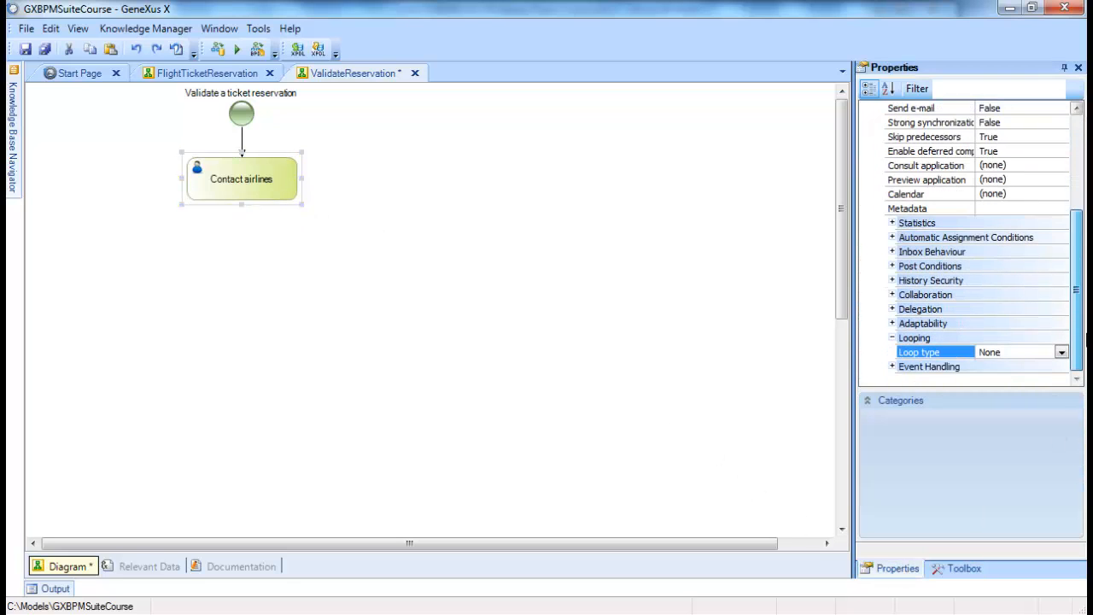
click(1062, 353)
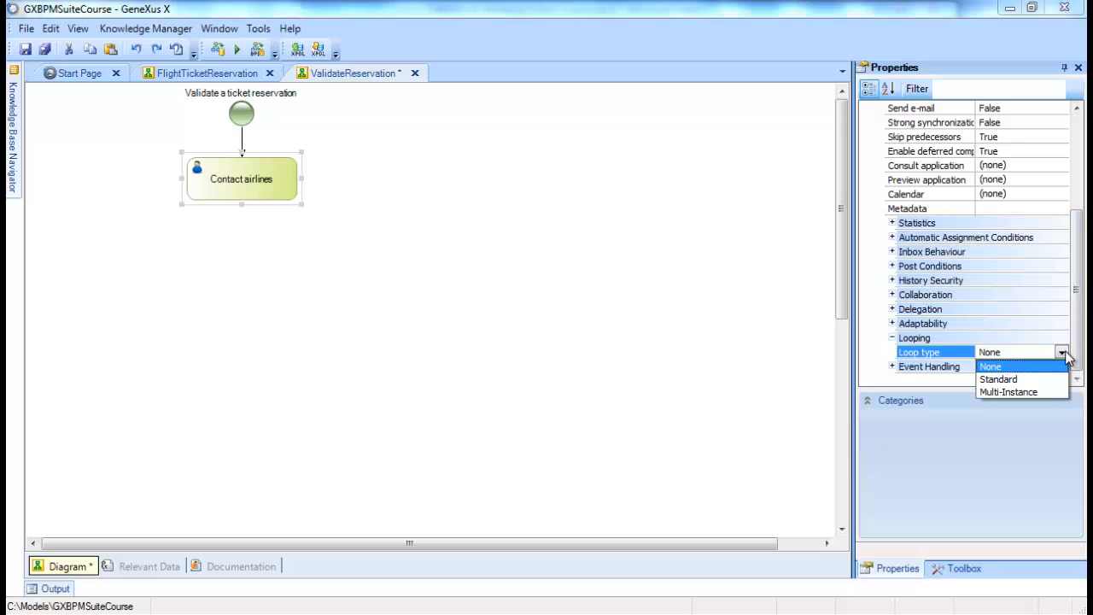
click(1027, 392)
click(552, 275)
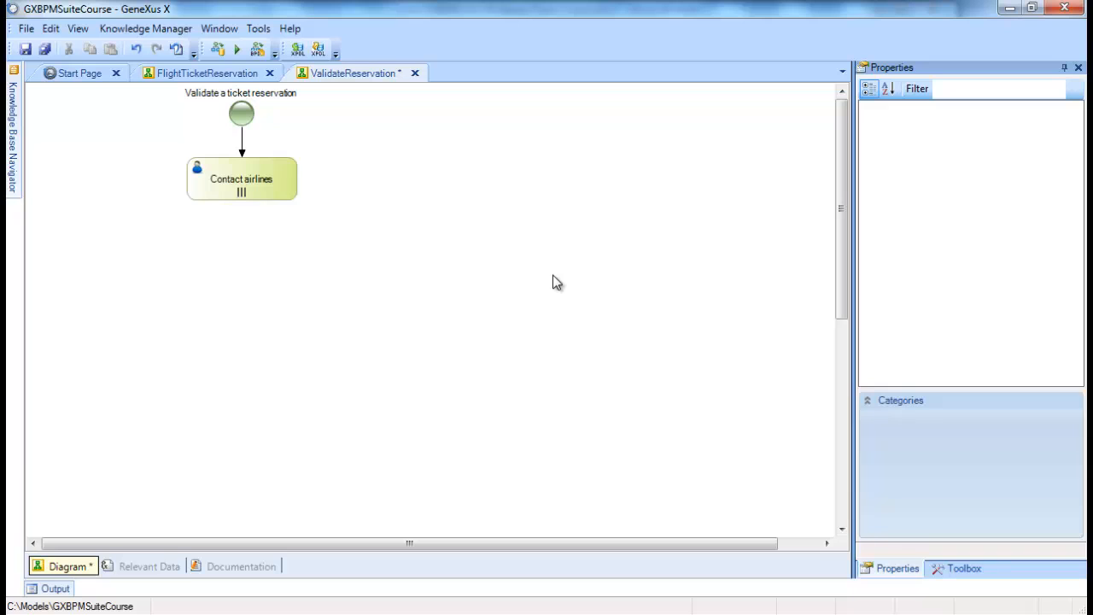
- Add a Script Task named "Check availability" below Contact airlines and connect Contact airlines to it
click(970, 569)
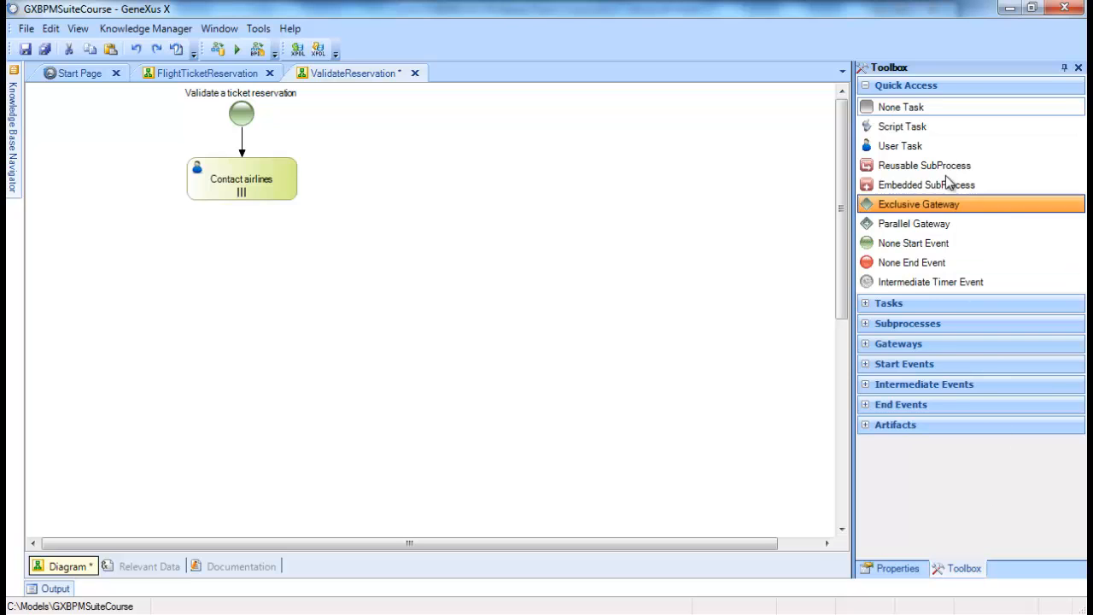
drag(927, 130, 237, 260)
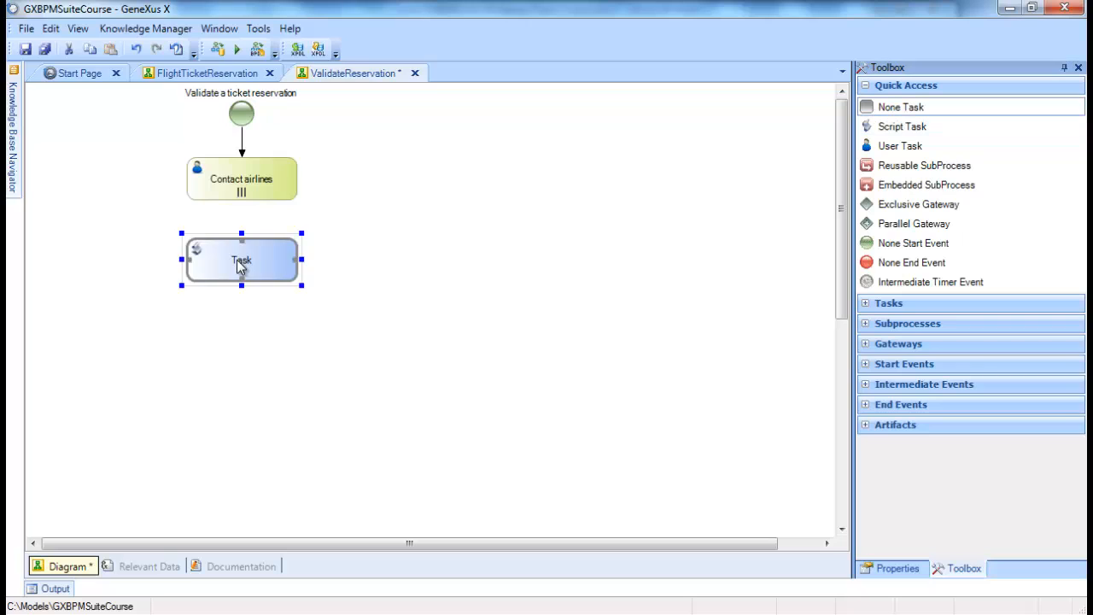
text(Che)
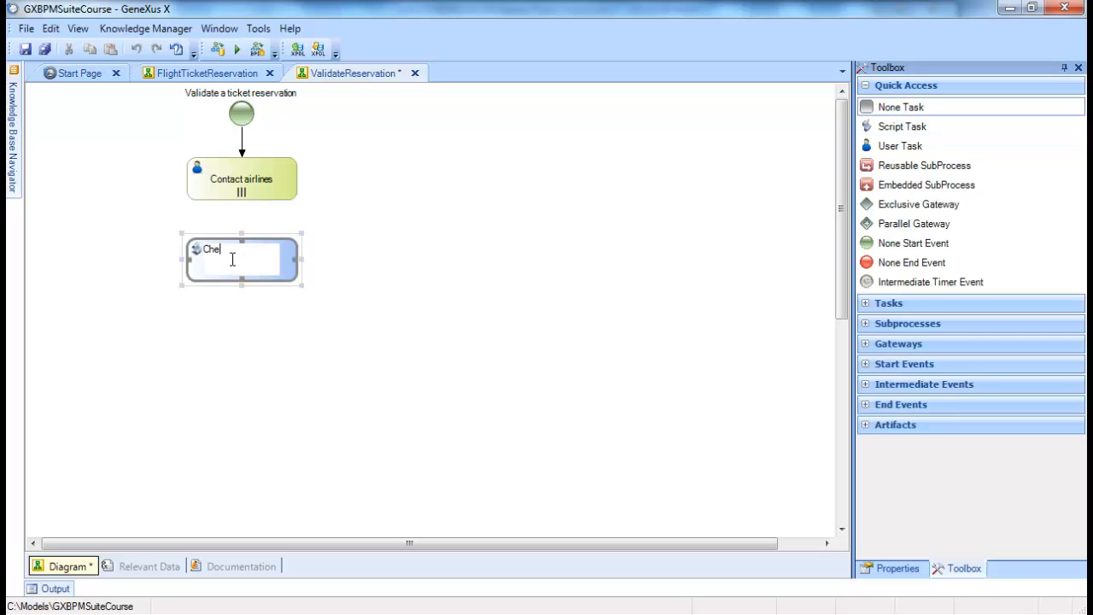
text(ck availiability)
key(Return)
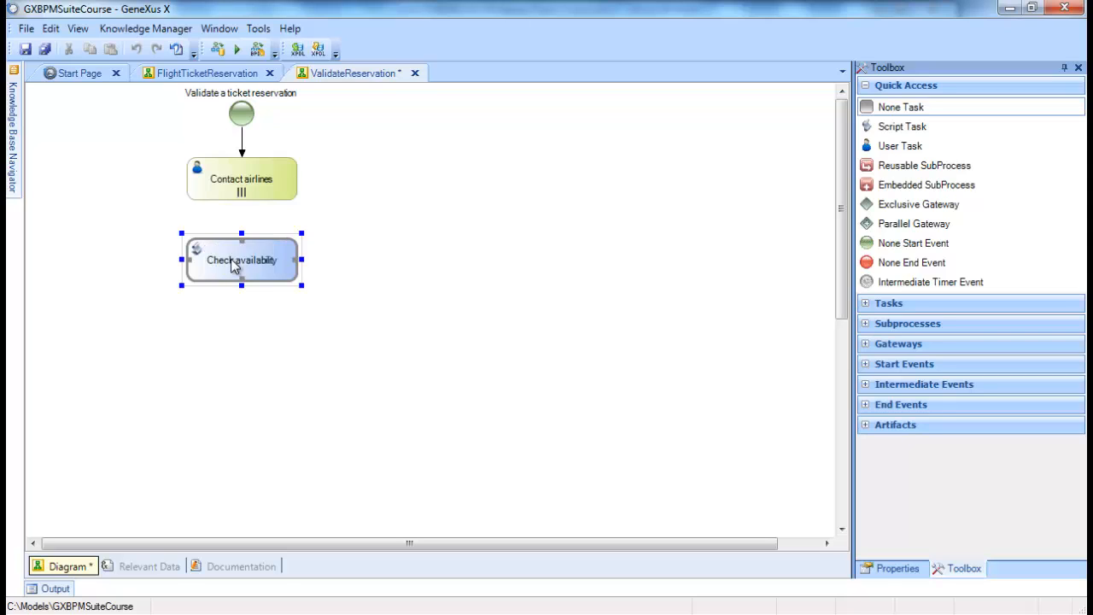
drag(245, 195, 244, 234)
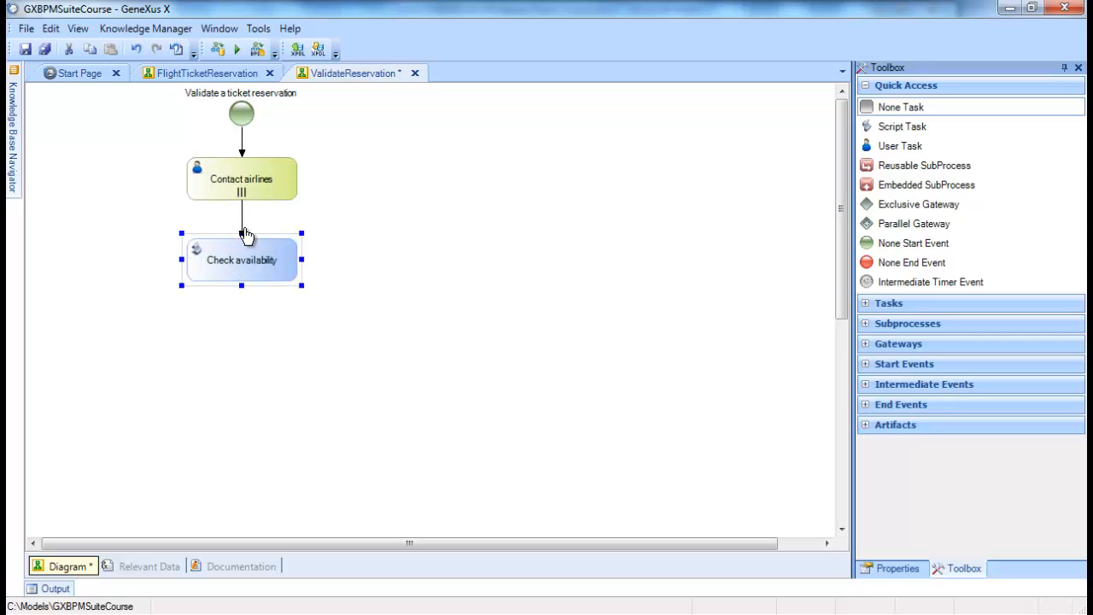
click(432, 282)
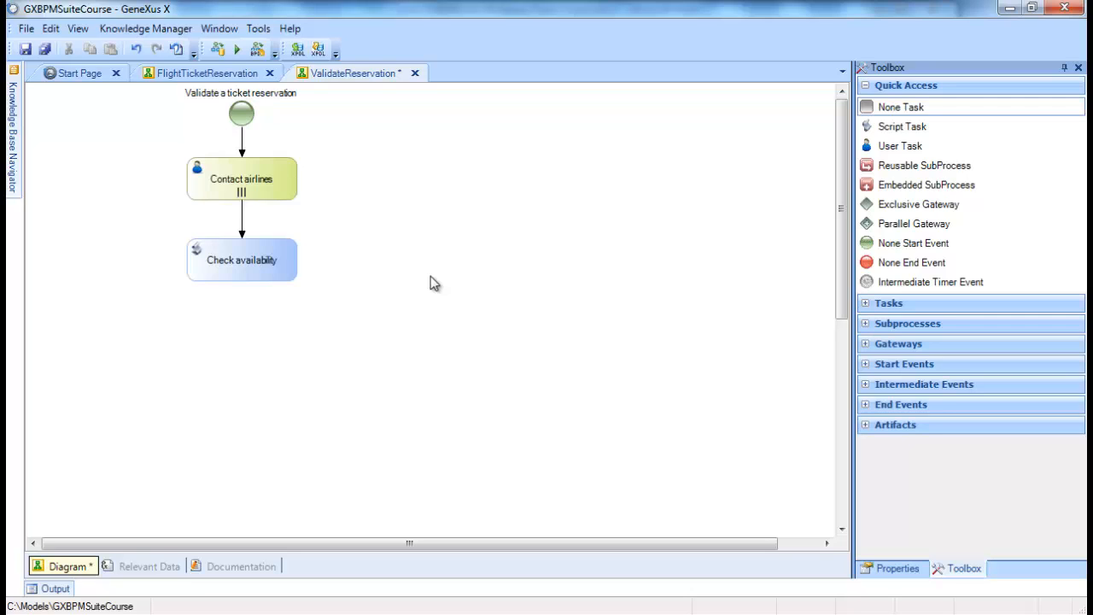
- Add an Inclusive gateway named "Are the tickets available?" below Check availability, connected from that task, with its label beside it on the left
click(865, 345)
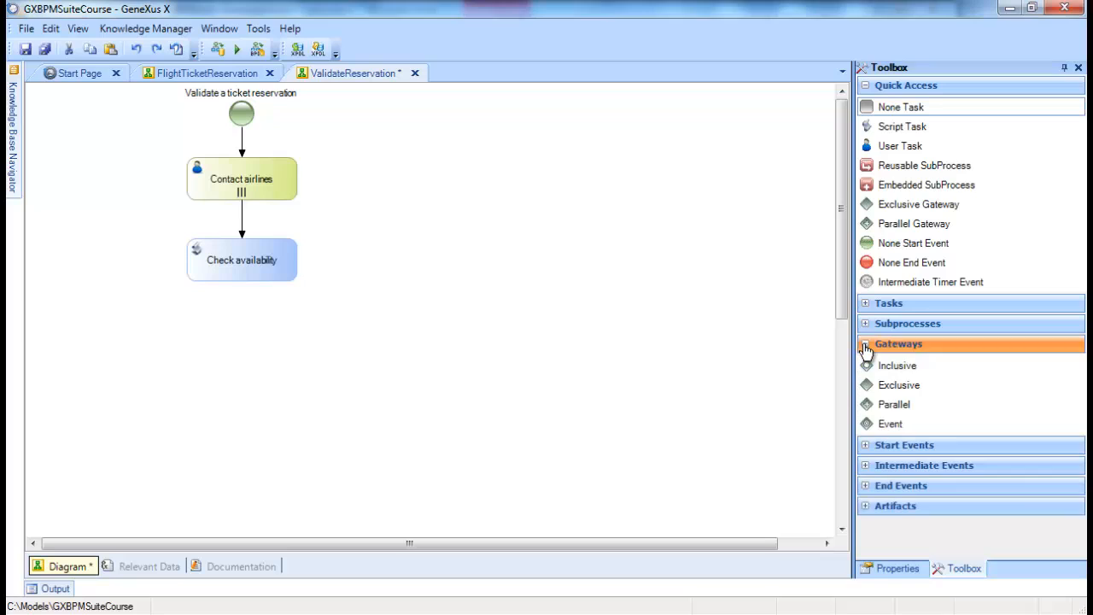
drag(886, 368, 242, 317)
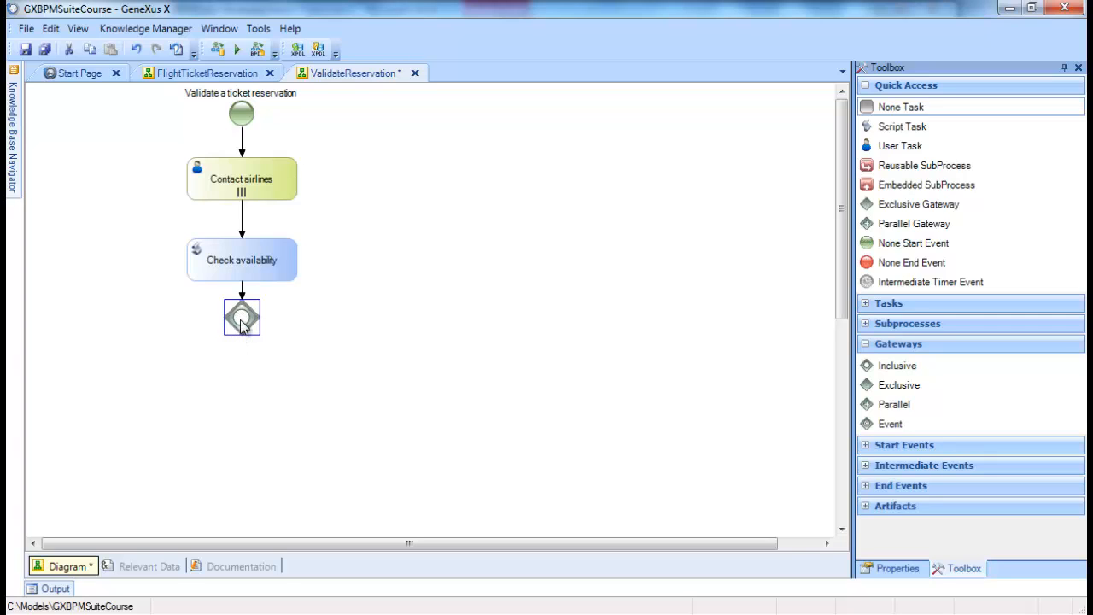
double_click(241, 321)
text(Are t)
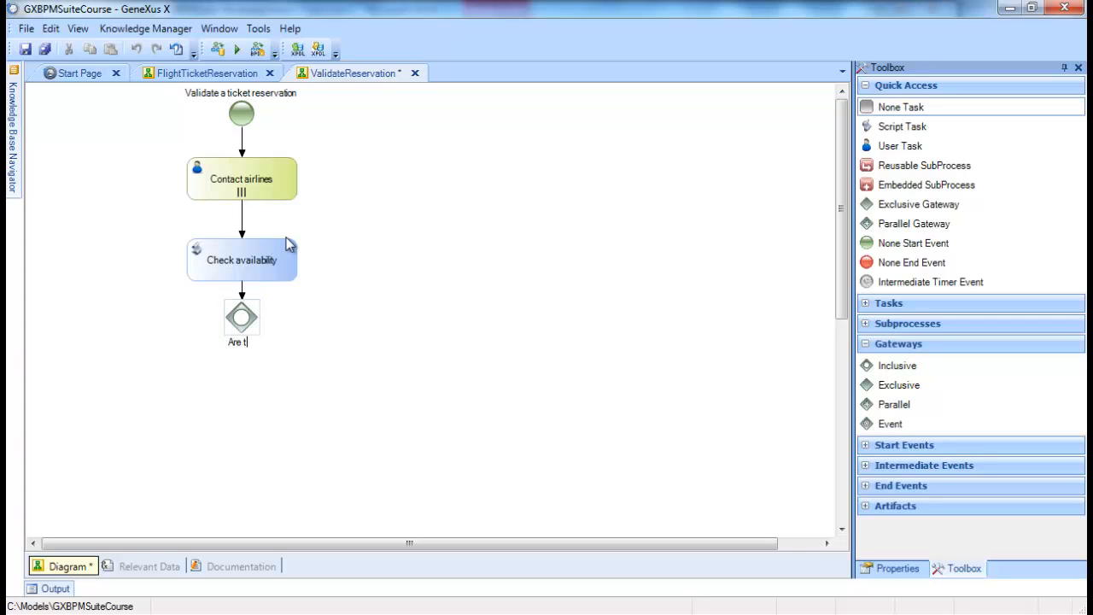
text(he tickets available)
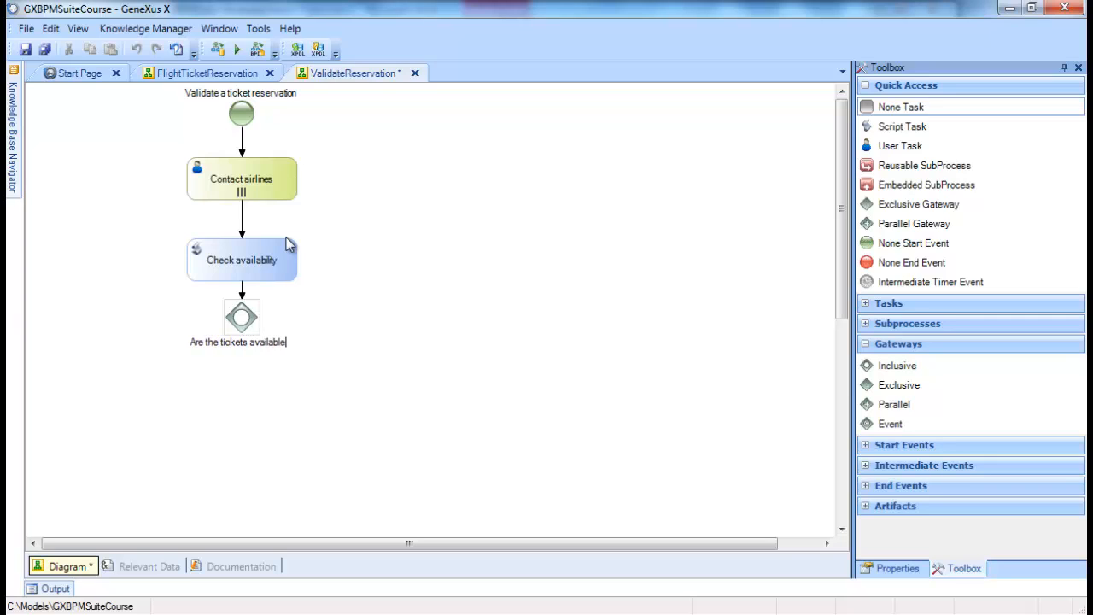
text(?)
key(Return)
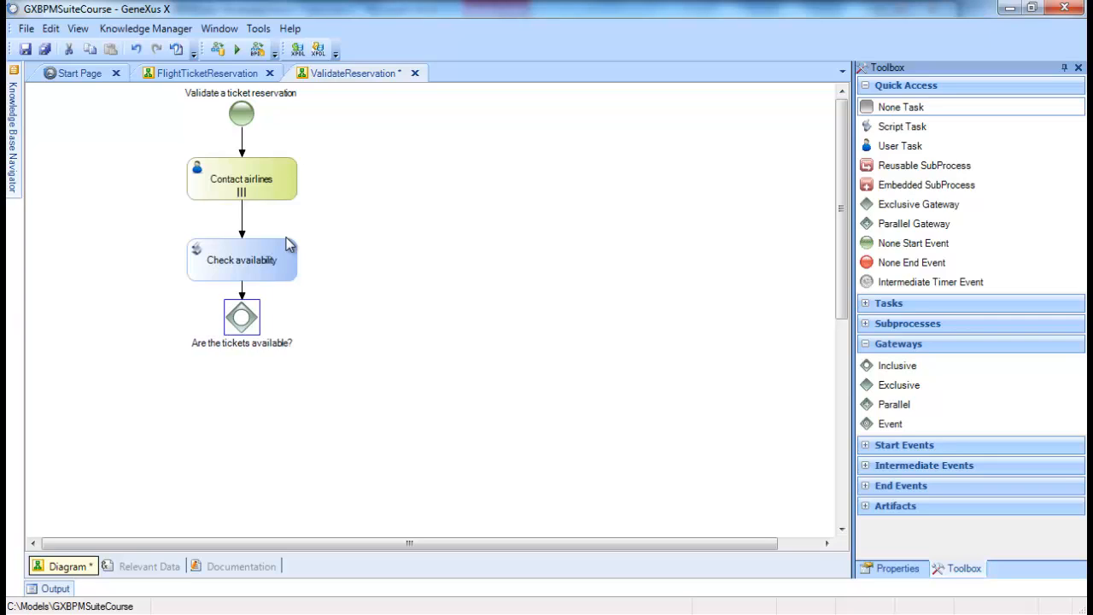
drag(239, 344, 164, 316)
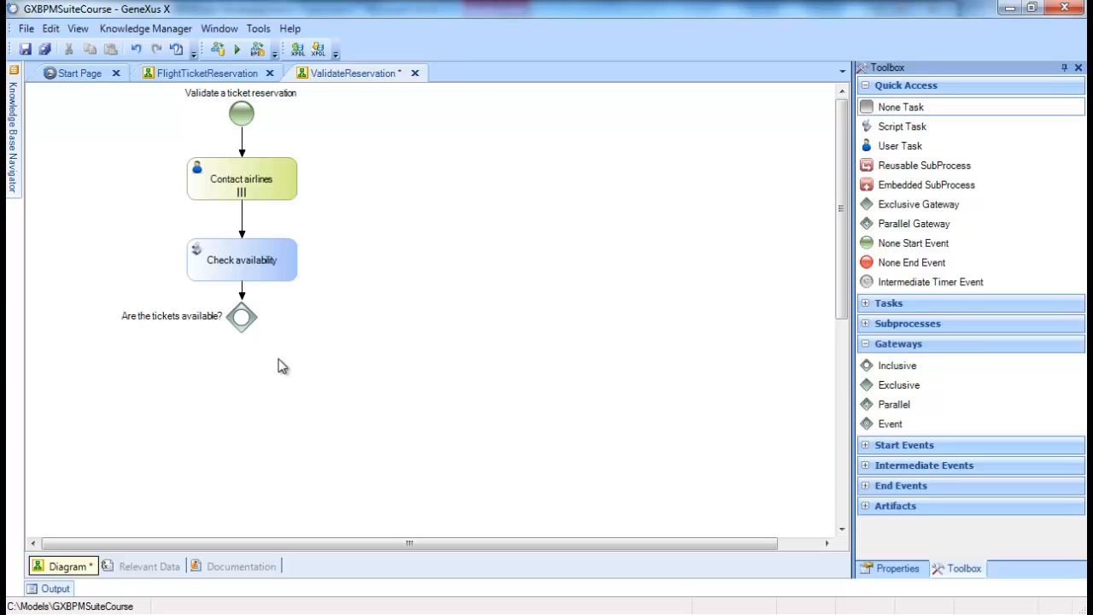
- Add an Error end event named "Not available tickets" to the right of the gateway and connect the gateway to it
click(867, 485)
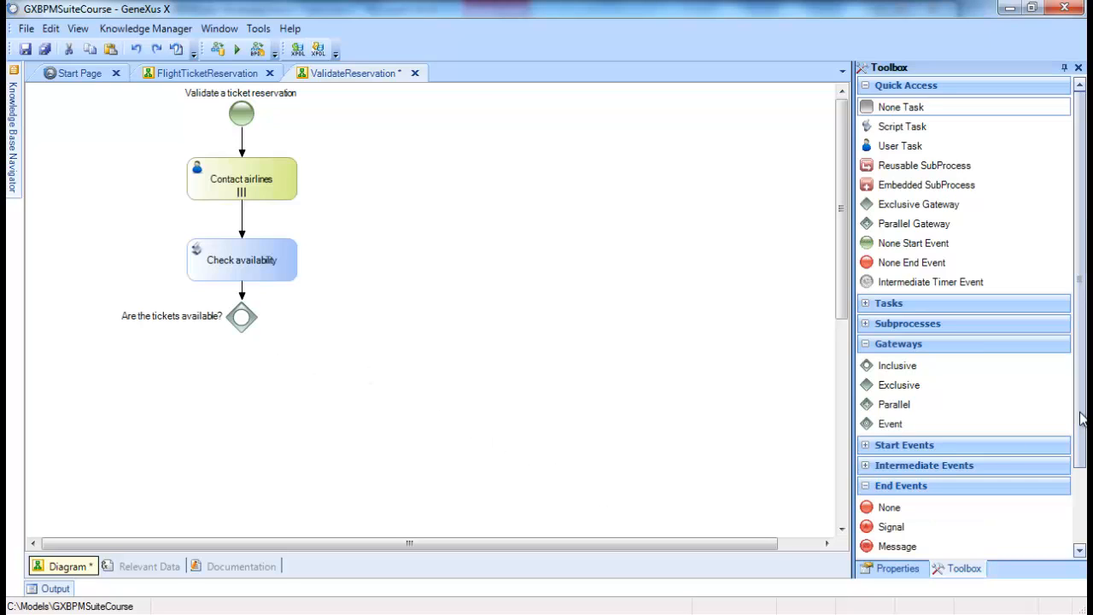
scroll(1081, 418, down, 3)
drag(868, 527, 368, 318)
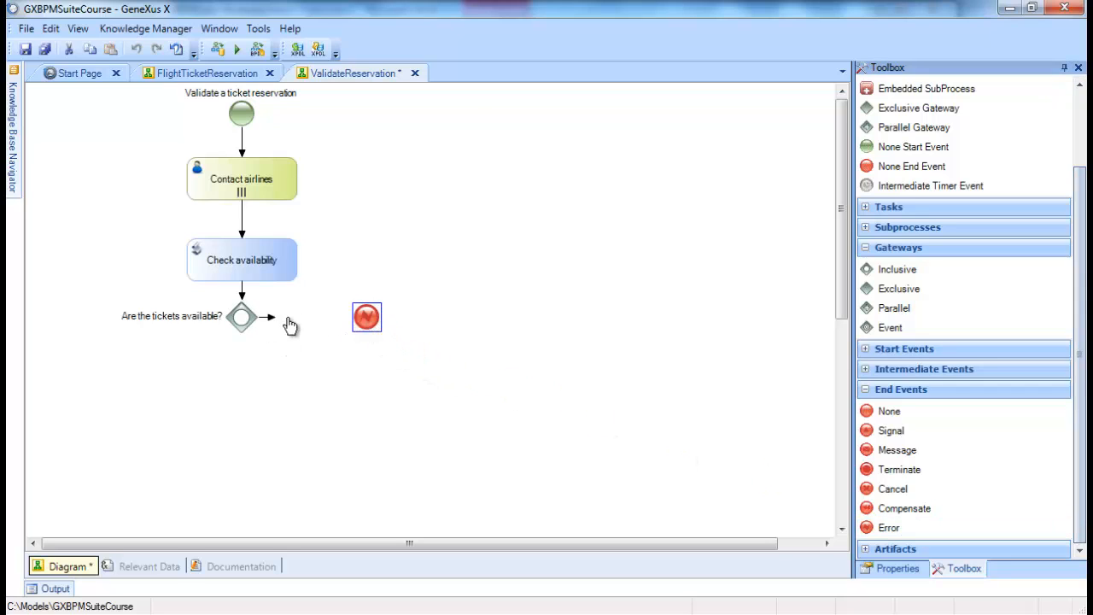
drag(290, 325, 367, 318)
click(371, 324)
text(N)
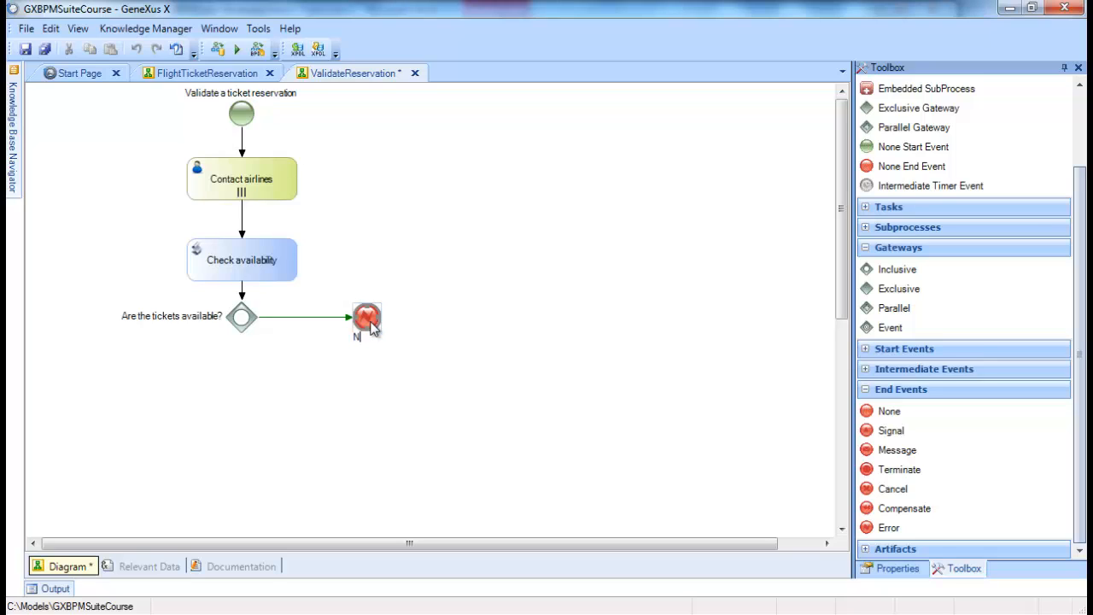
text(ot available tickets)
key(Return)
- Set the error code of the Not available tickets end event to NOT_AVAILABLE_TICKETS
click(892, 568)
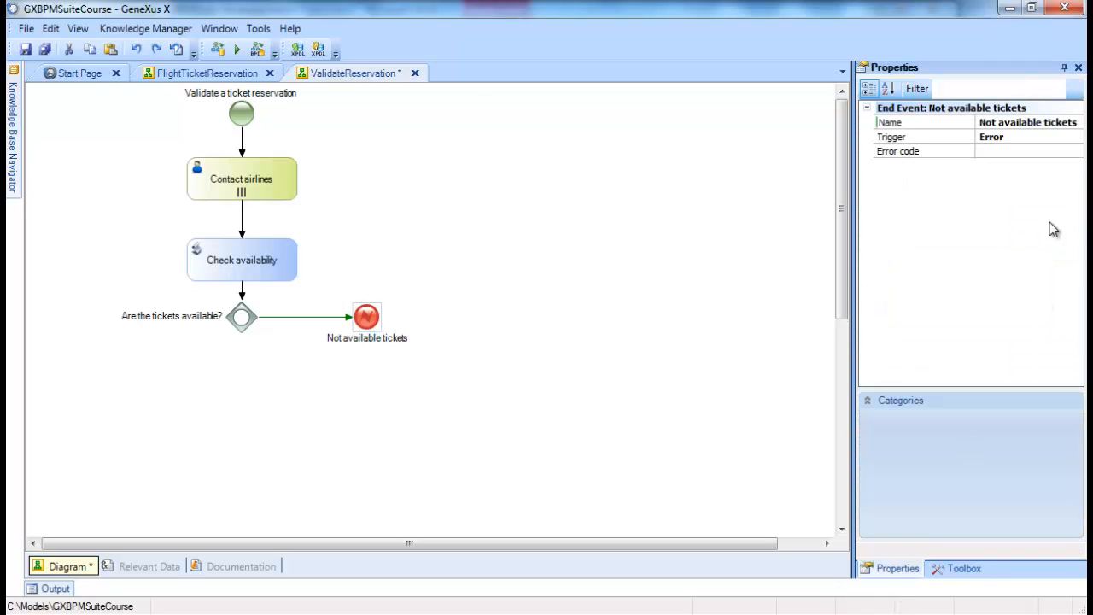
click(997, 151)
text(NOT_)
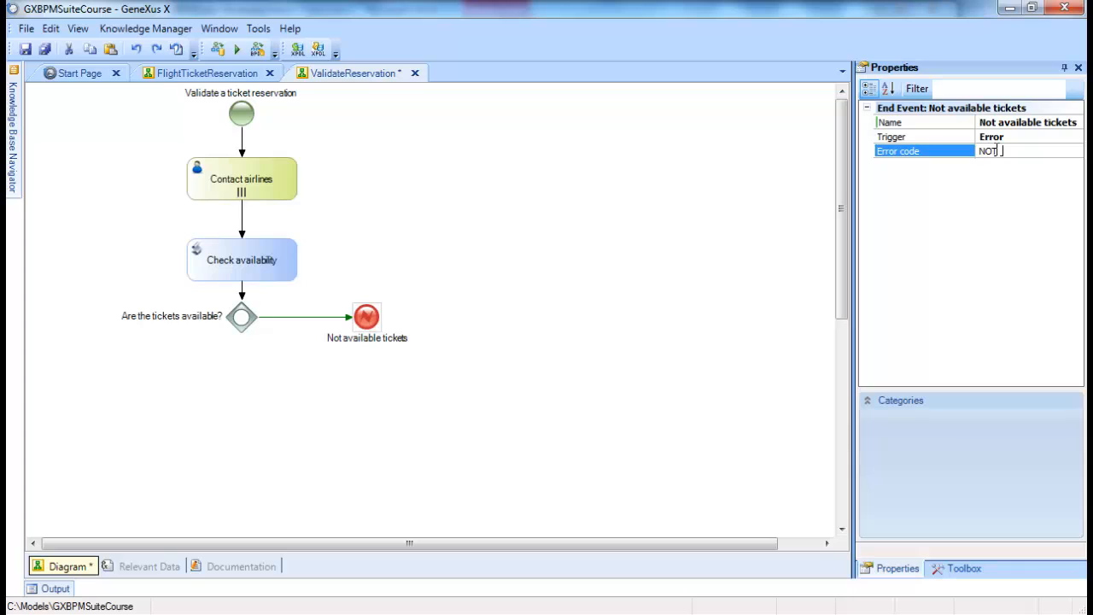
text(AVAILABLE_TICKETS)
key(Return)
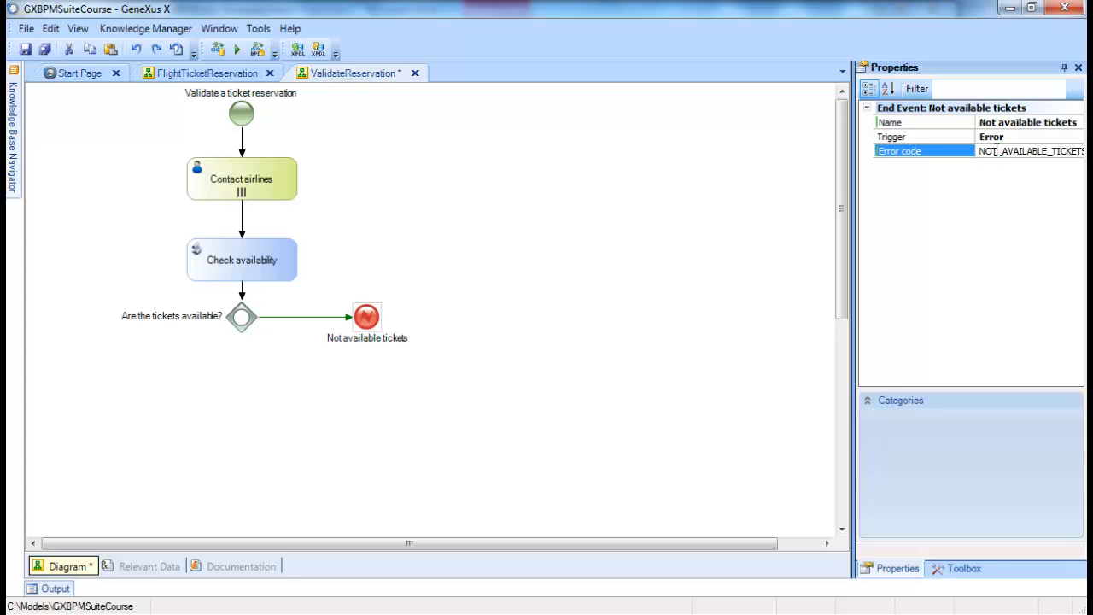
- In the FlightTicketReservation diagram, delete the "Is the reservation valid?" gateway below Validate Reservation
click(847, 245)
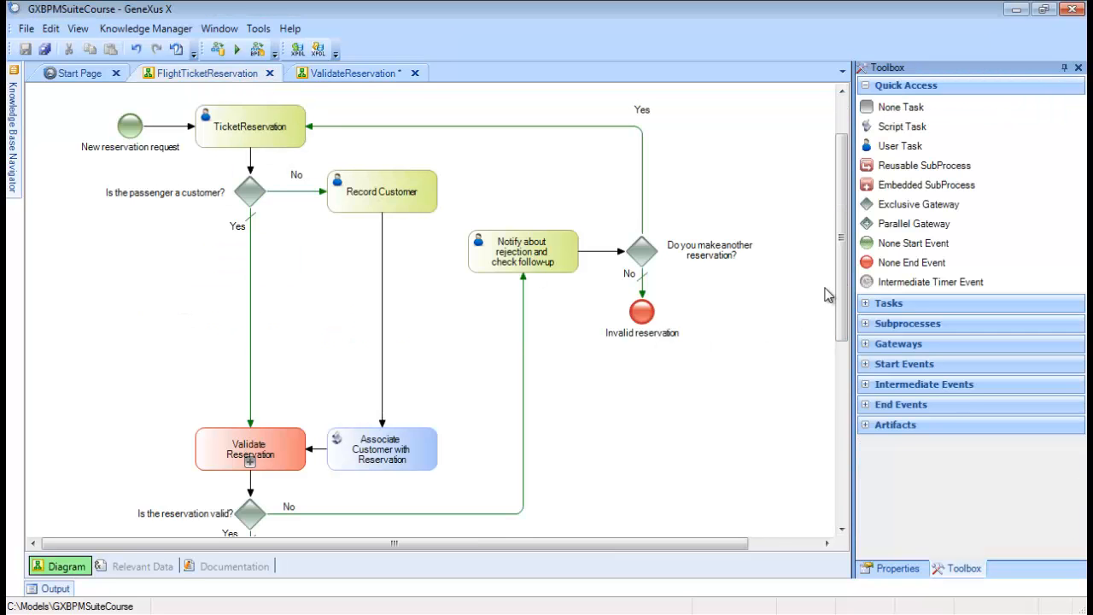
scroll(840, 342, down, 3)
drag(839, 342, 840, 340)
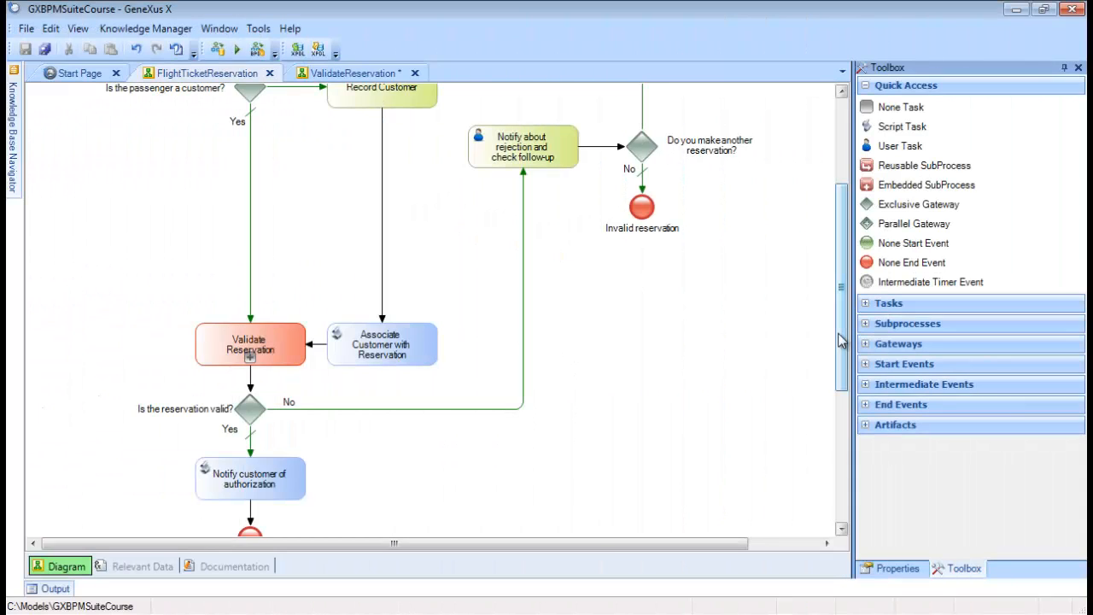
click(870, 406)
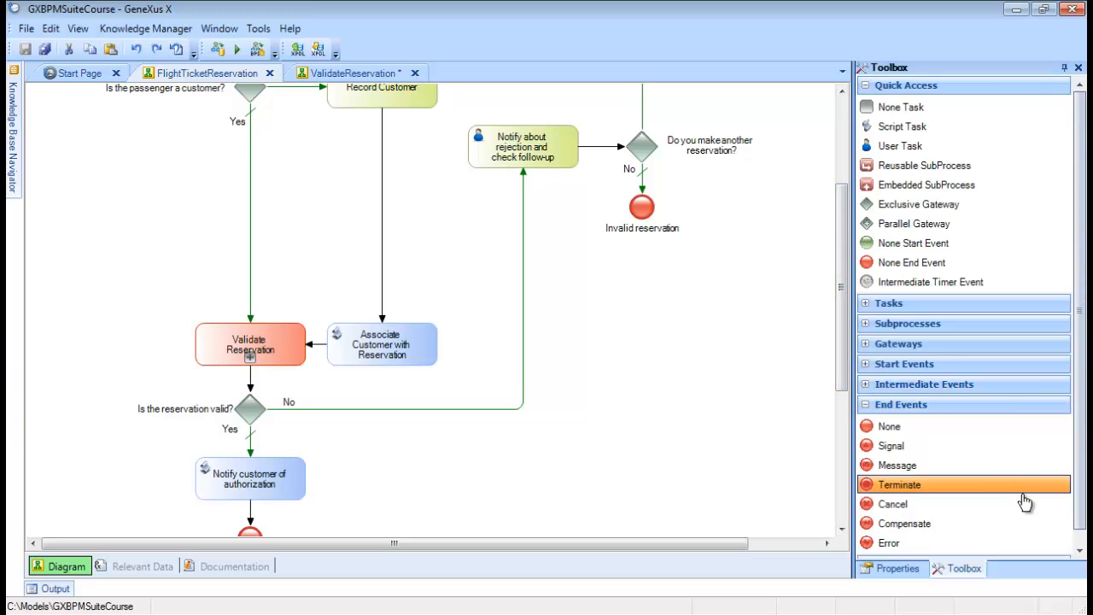
click(869, 387)
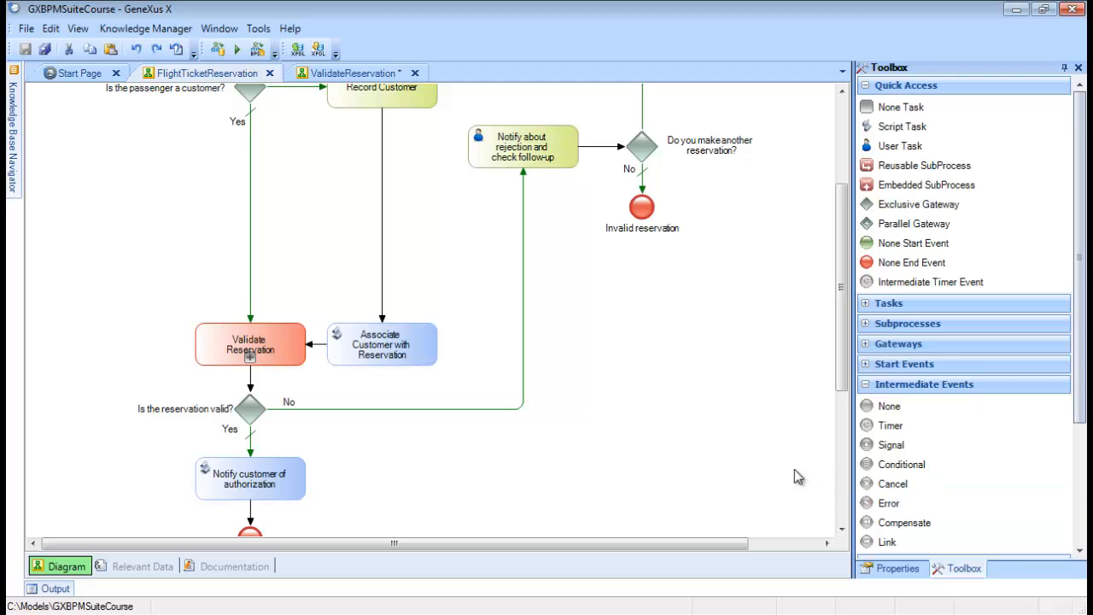
click(767, 469)
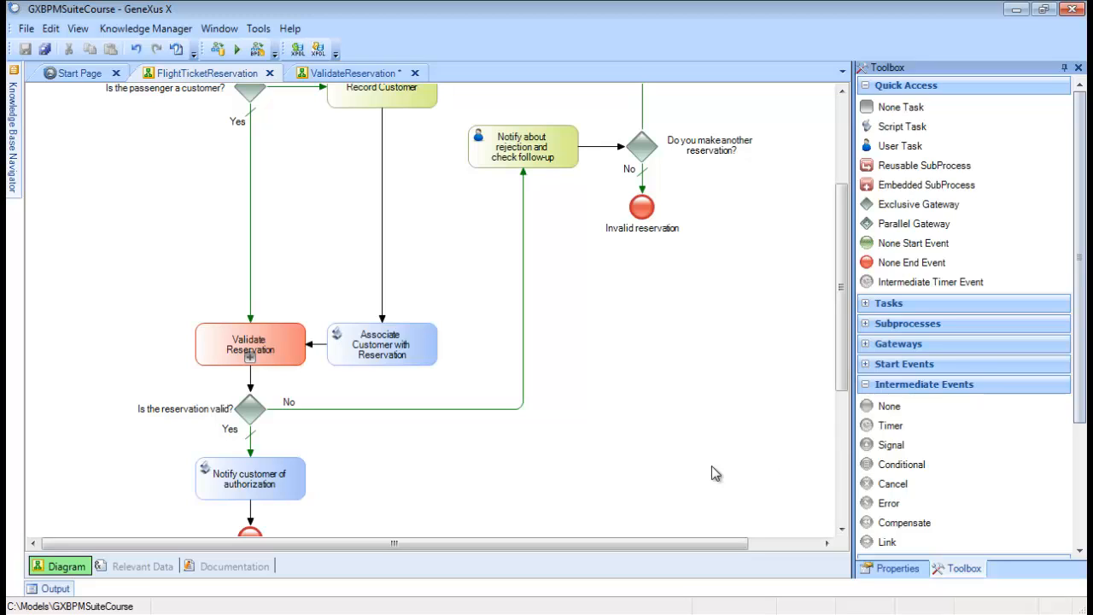
click(251, 410)
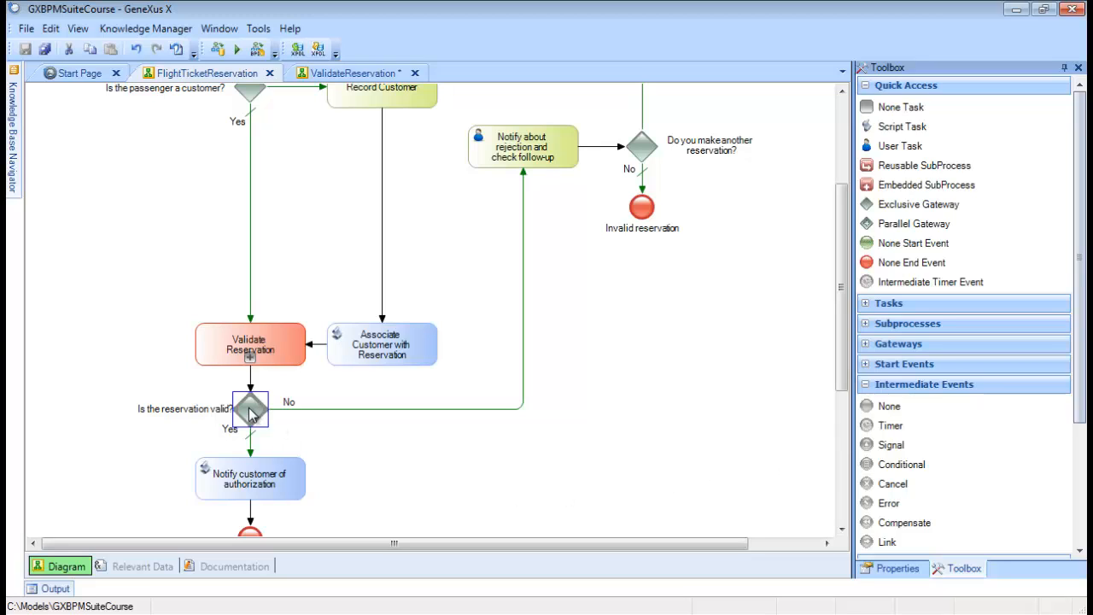
key(Delete)
- Move the Associate Customer with Reservation task higher and reroute its connector into the top edge of Validate Reservation
drag(364, 333, 352, 249)
drag(311, 345, 288, 319)
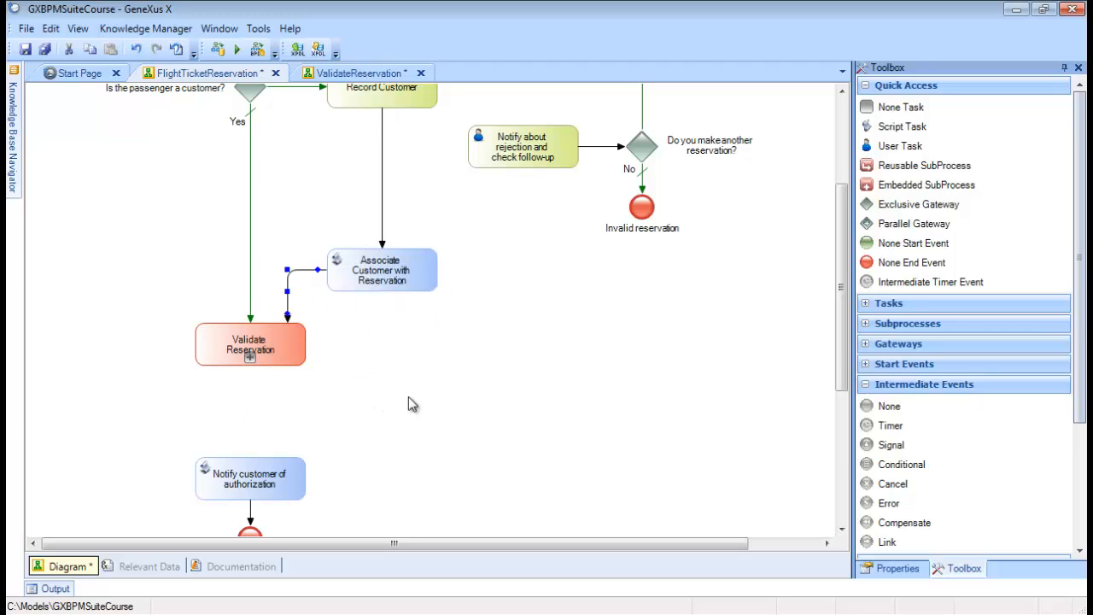
- Attach an Error intermediate event to the right edge of Validate Reservation and set its error code to NOT_AVAILABLE_TICKETS
drag(889, 503, 306, 346)
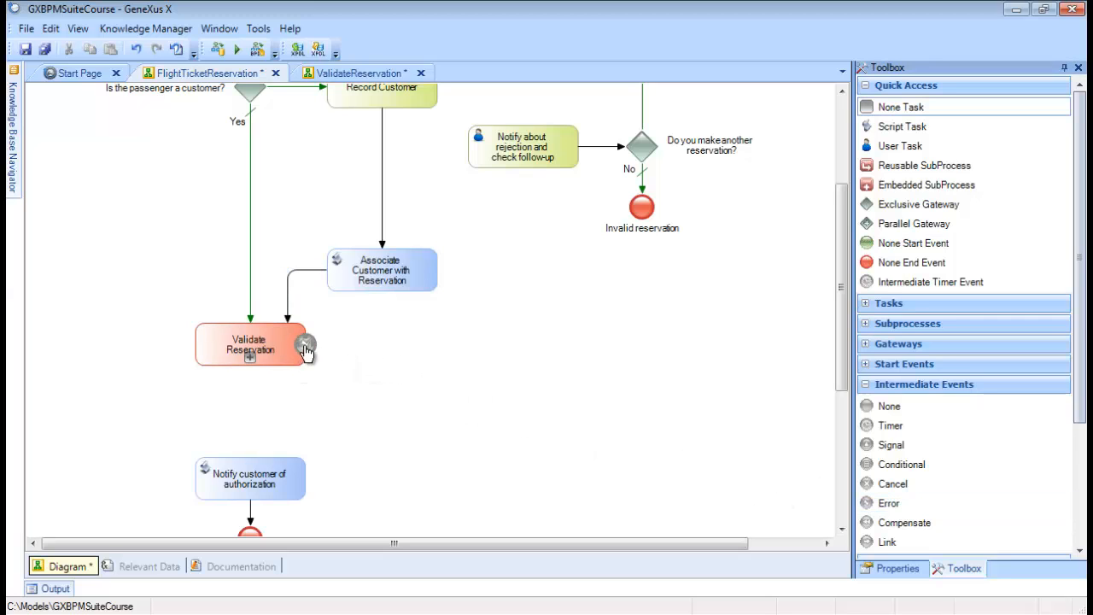
click(888, 568)
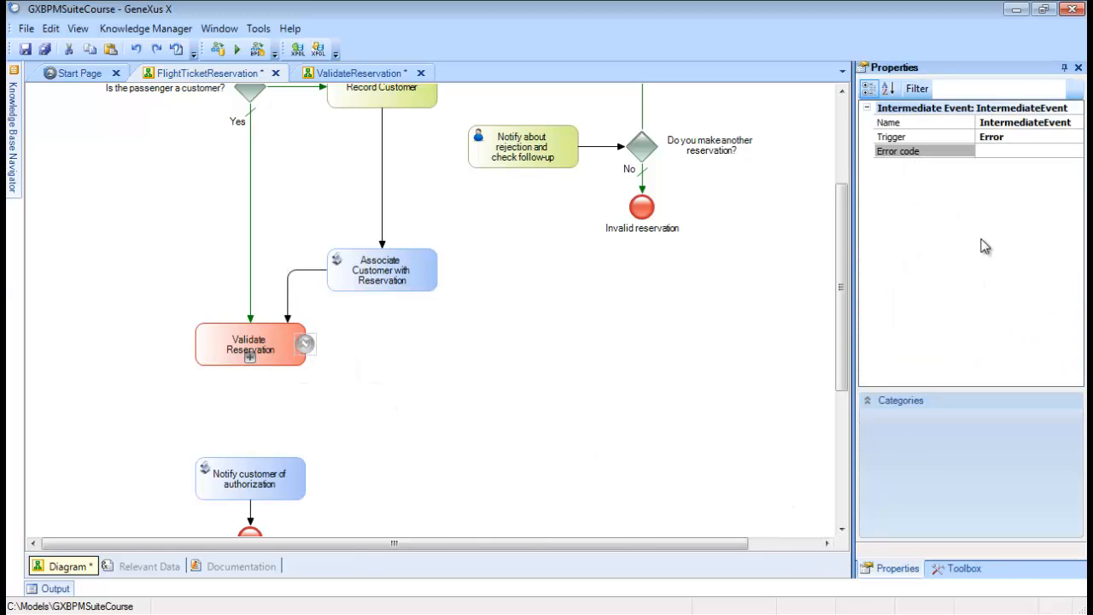
click(994, 151)
text(NOT_AVAILABLE)
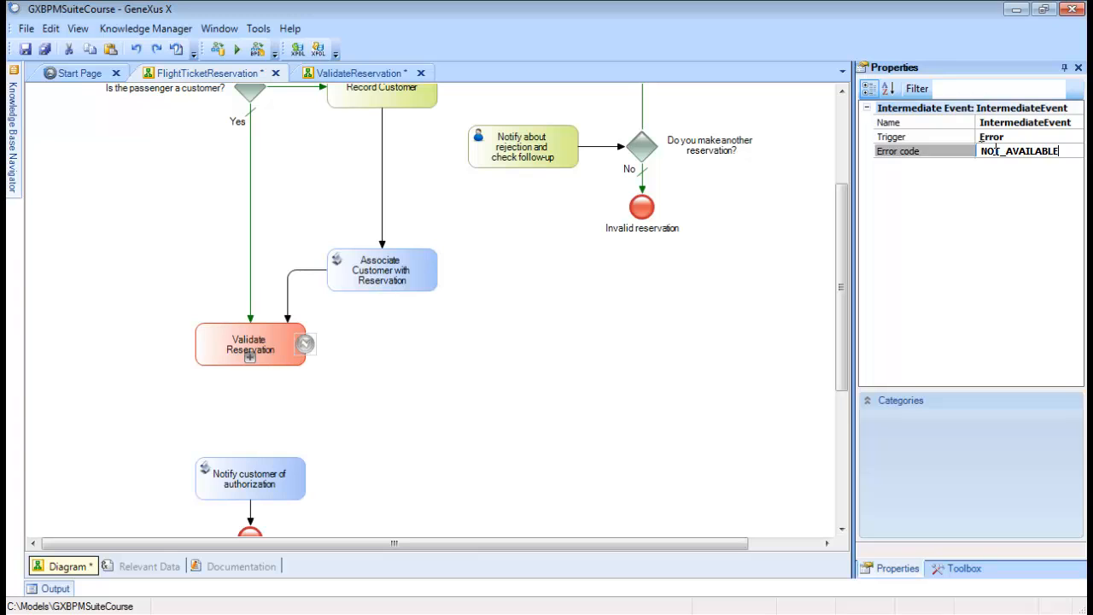
text(_TICKETS)
key(Return)
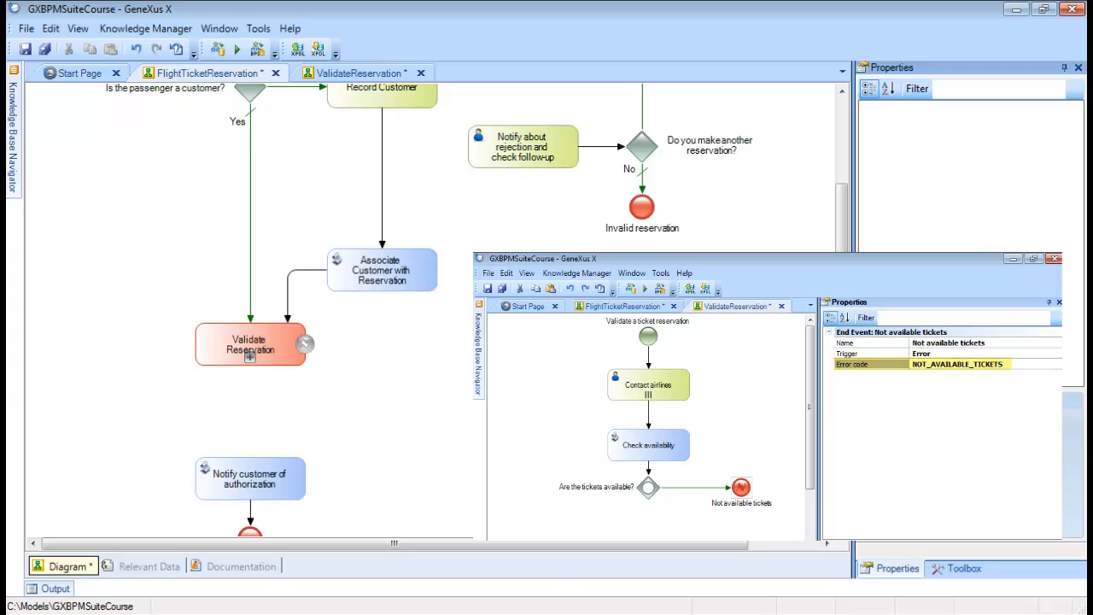
- Connect the error event to Notify about rejection and check follow-up and label the connector "Not available tickets"
drag(308, 345, 523, 169)
click(468, 345)
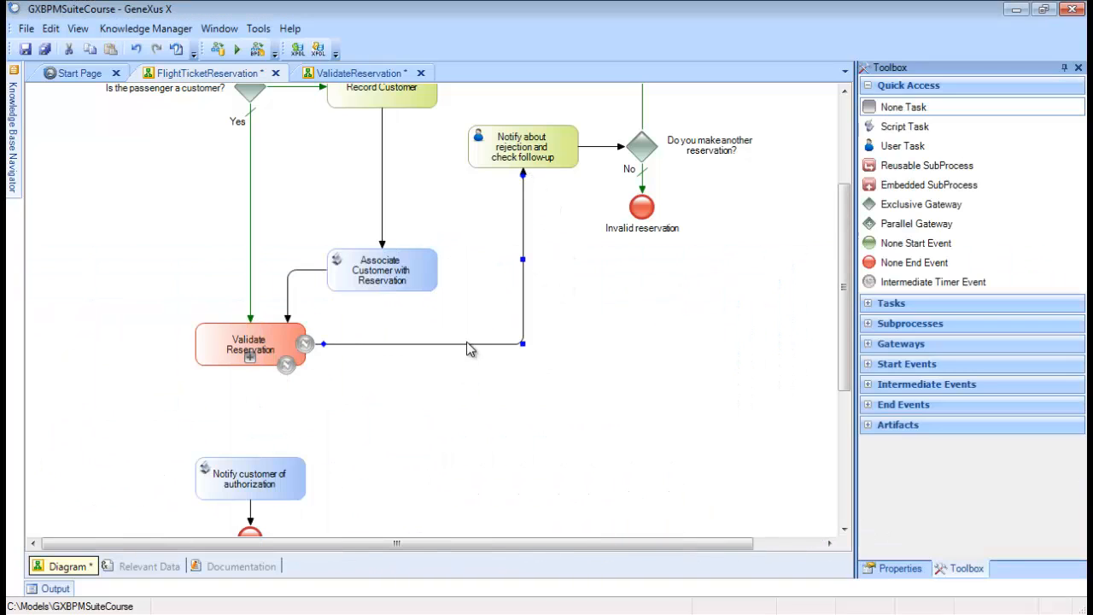
double_click(467, 343)
text(Not available tickets)
key(Return)
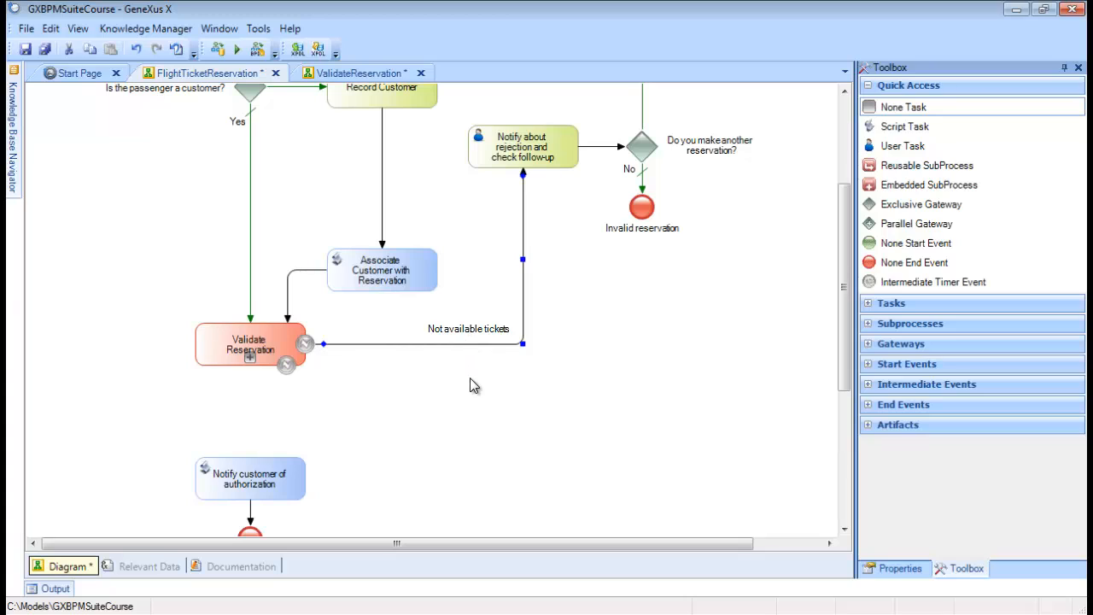
click(470, 379)
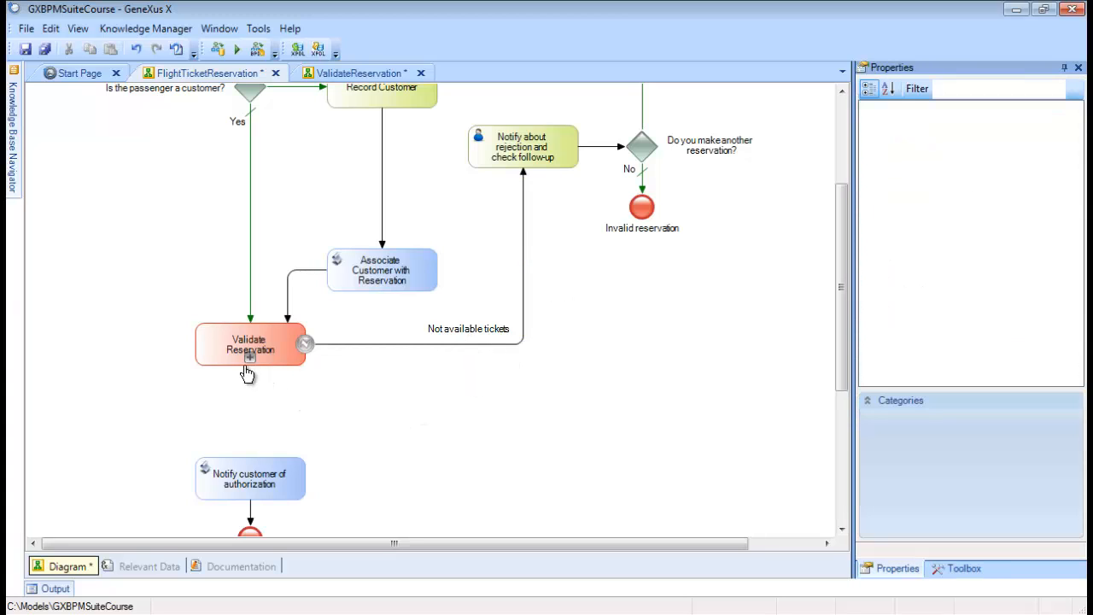
- Connect Validate Reservation to Notify customer of authorization and attach a second Error intermediate event to the subprocess's bottom edge
drag(253, 369, 254, 455)
click(962, 569)
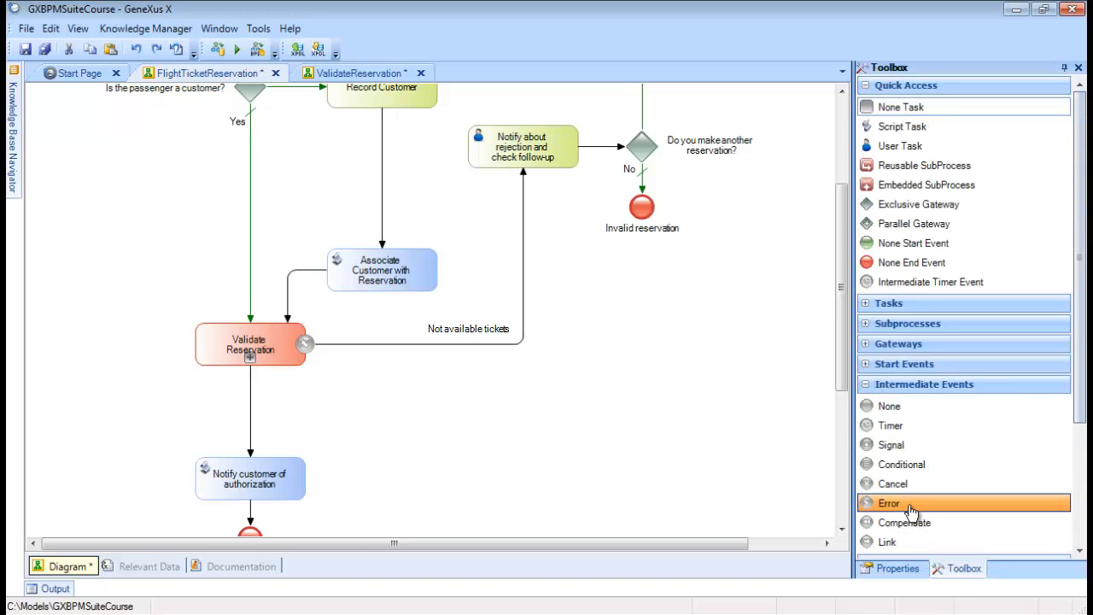
drag(926, 503, 287, 360)
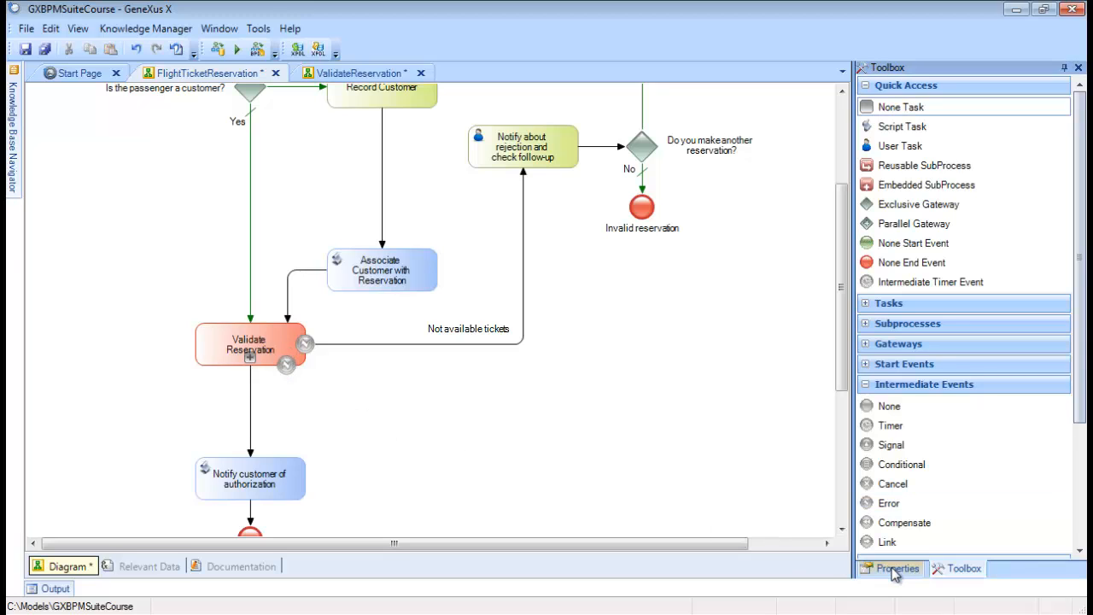
- Add a Script Task named "Notify rejection to customer" below and to the right of Validate Reservation
drag(906, 127, 457, 412)
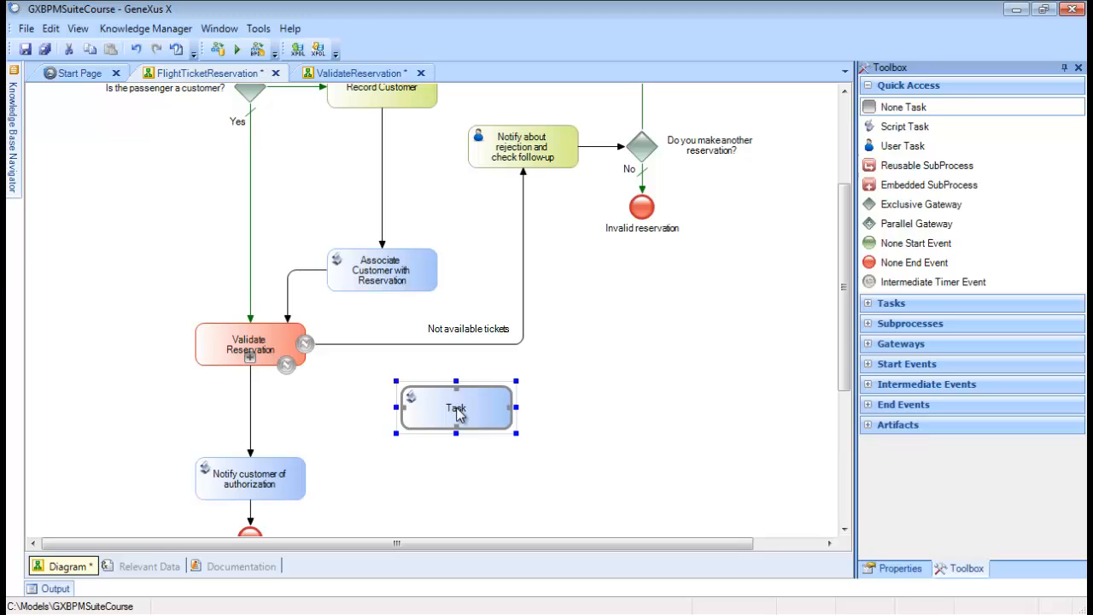
click(458, 410)
text(Notif)
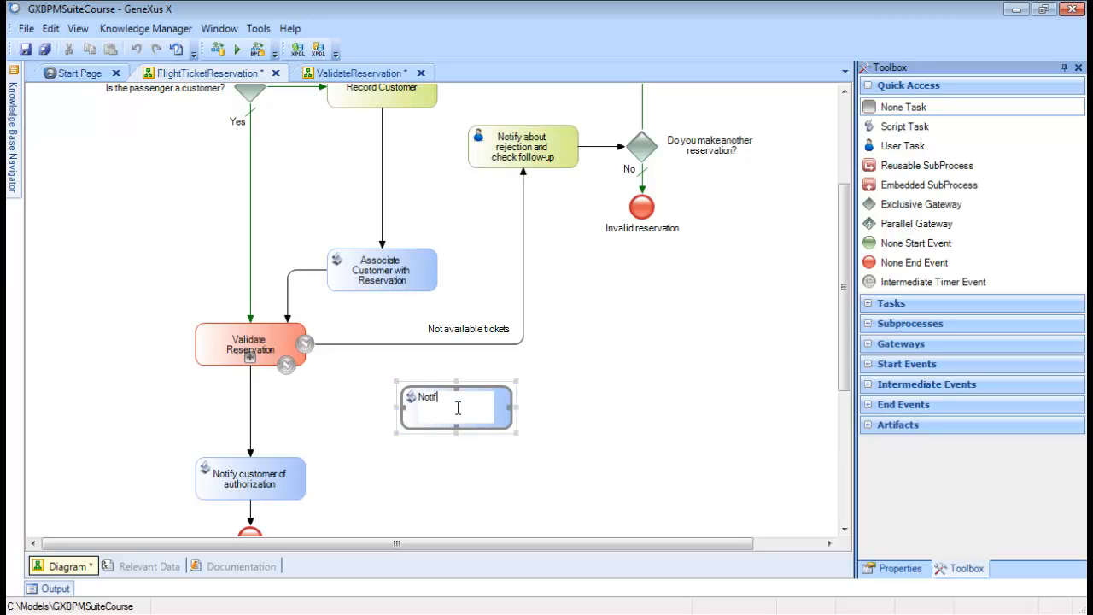
text(y rejection to customer)
key(Return)
- Connect the bottom error event to Notify rejection to customer, labelling the connector "Rejected by customer care manager" with the text above the line
mouse_move(286, 365)
mouse_down()
mouse_move(286, 410)
mouse_move(394, 415)
mouse_up()
click(337, 408)
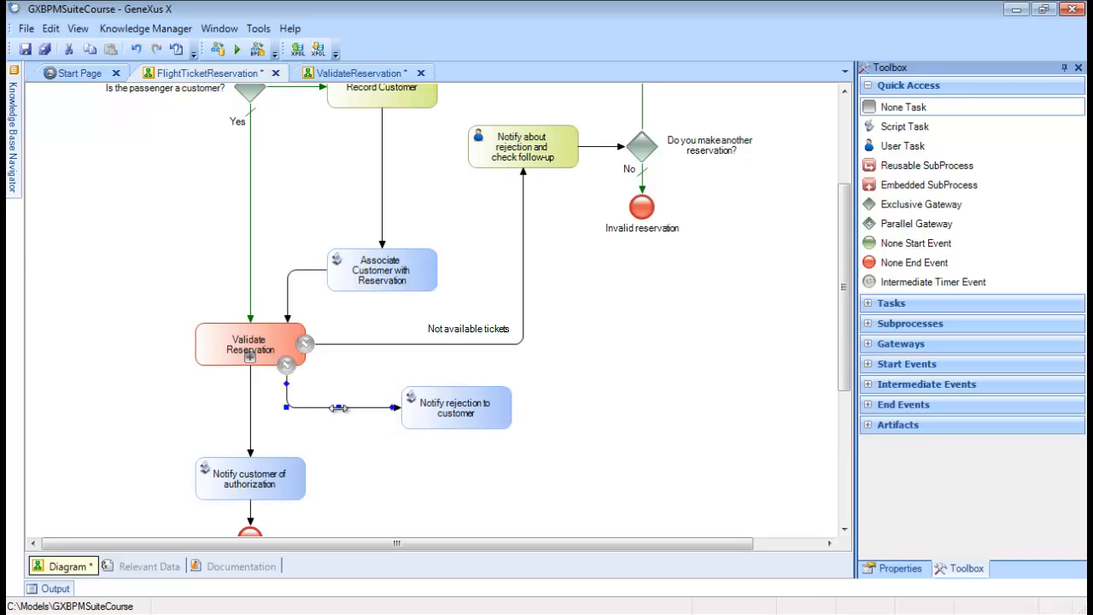
text(Rejected by customer care manager)
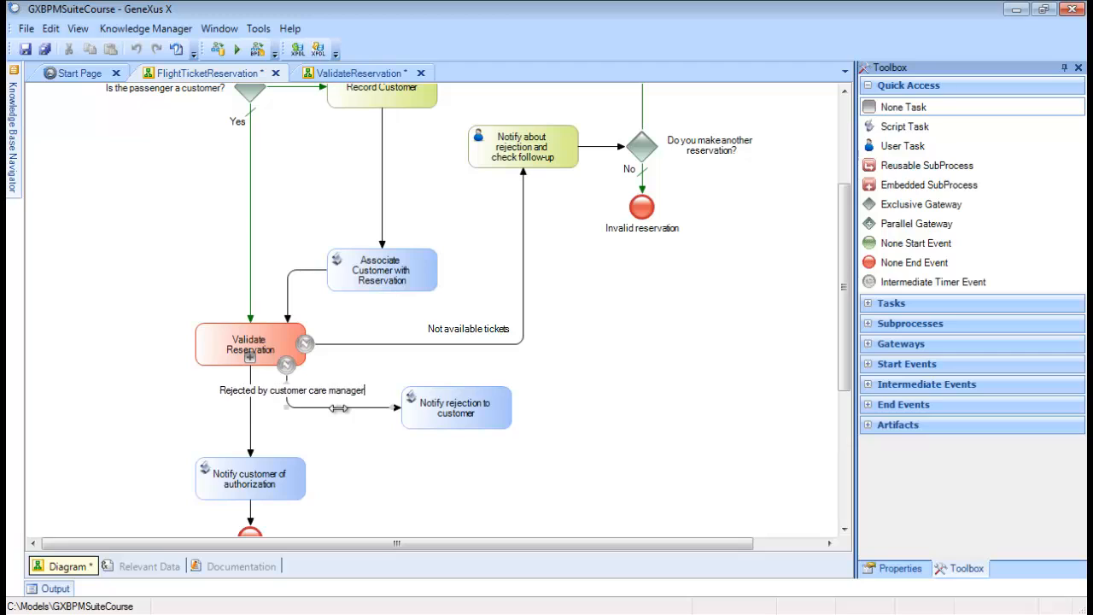
key(Return)
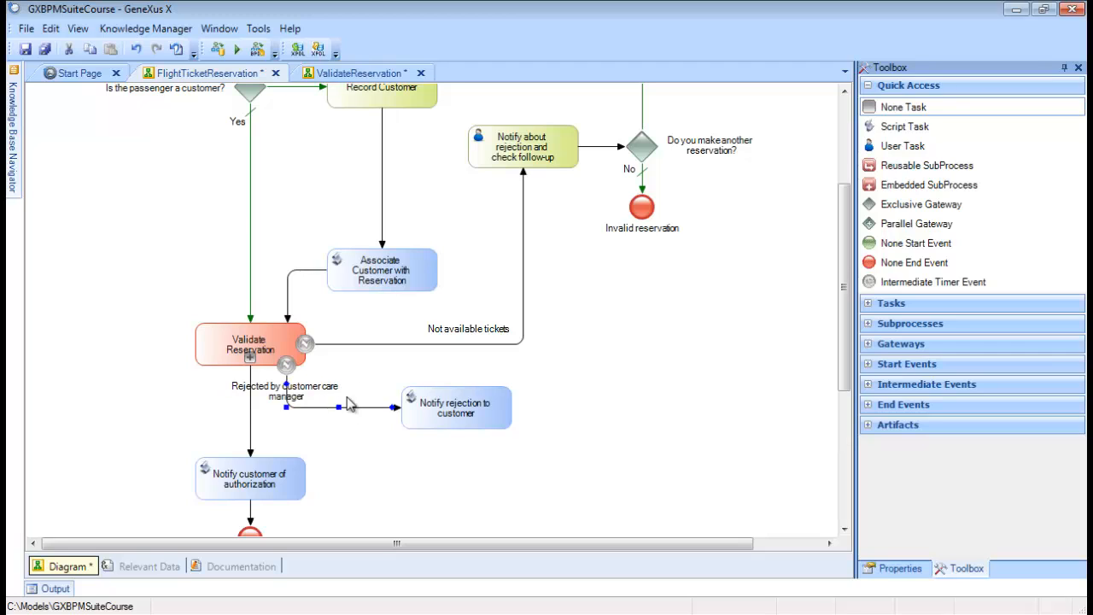
drag(309, 395, 366, 385)
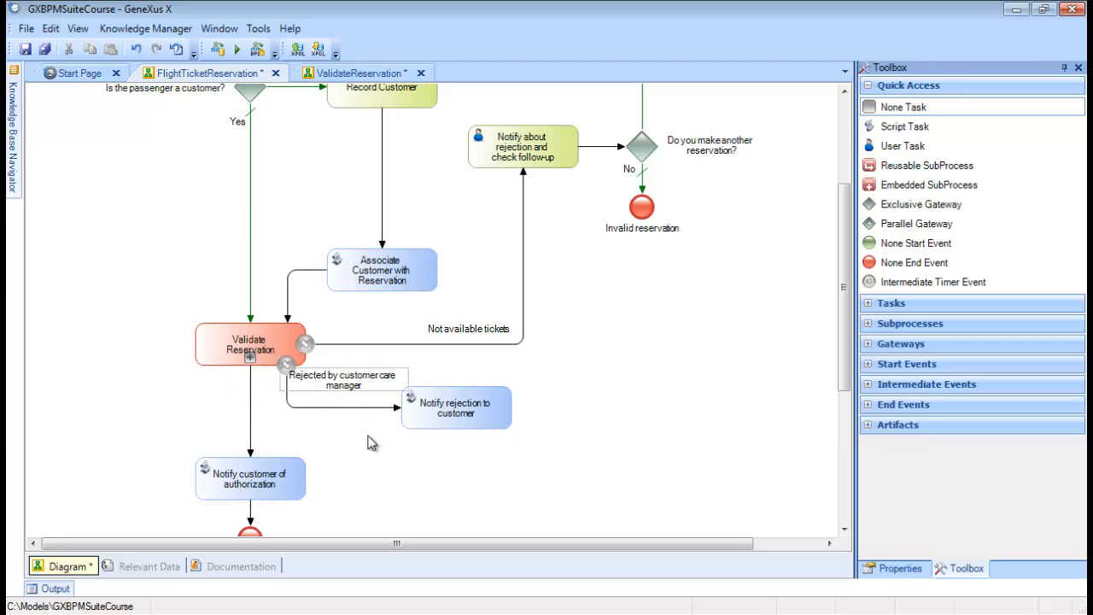
- Add a None End Event named "Invalid reservation" below Notify rejection to customer and connect the task to it
drag(906, 262, 456, 481)
text(Invalid )
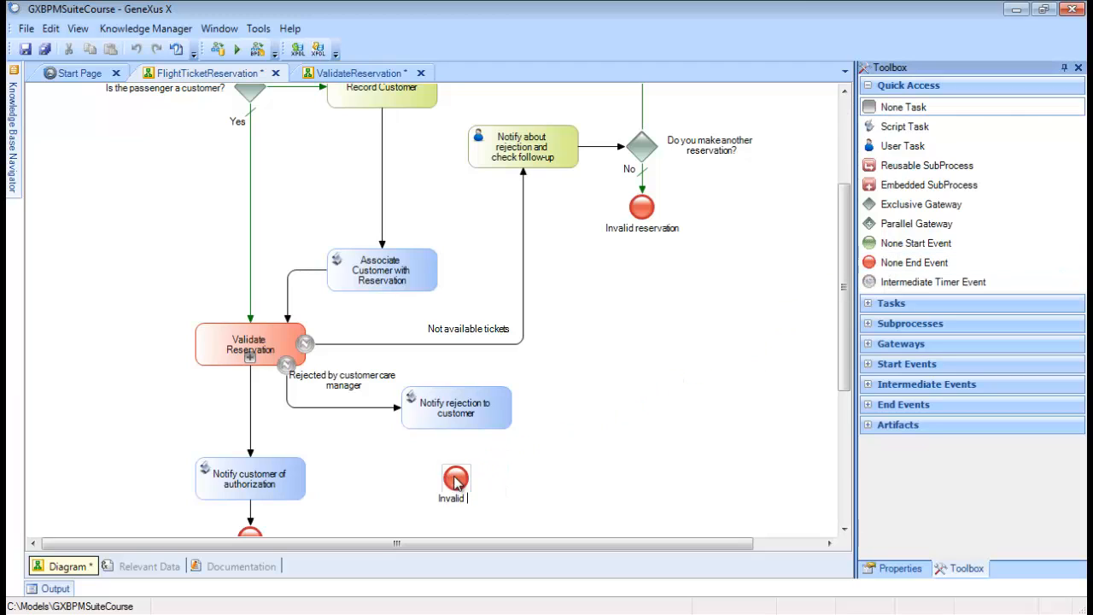
text(reservation)
key(Return)
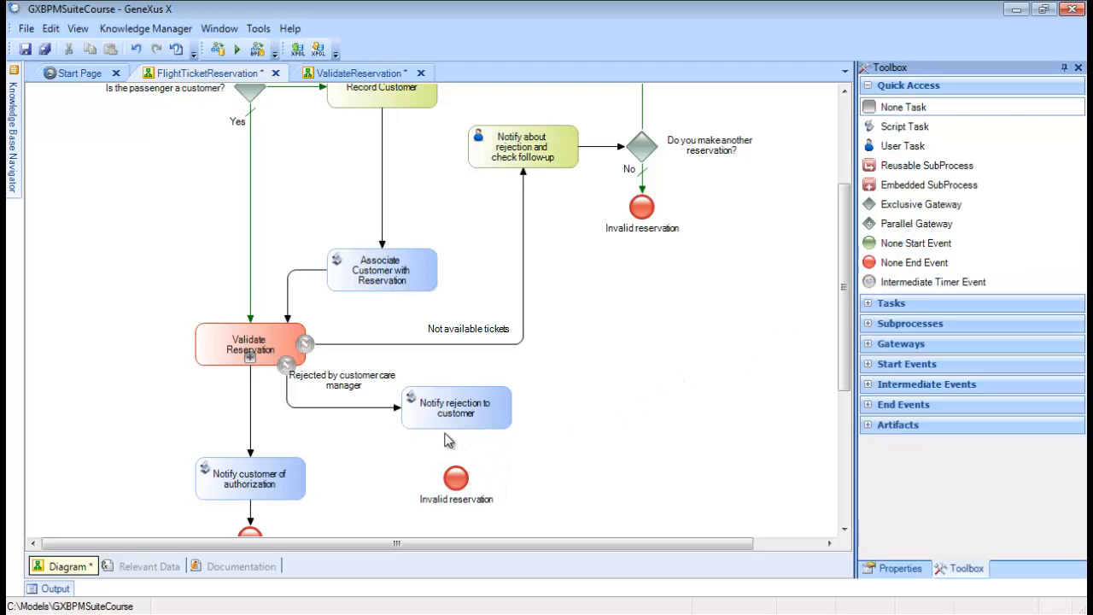
drag(458, 443, 461, 472)
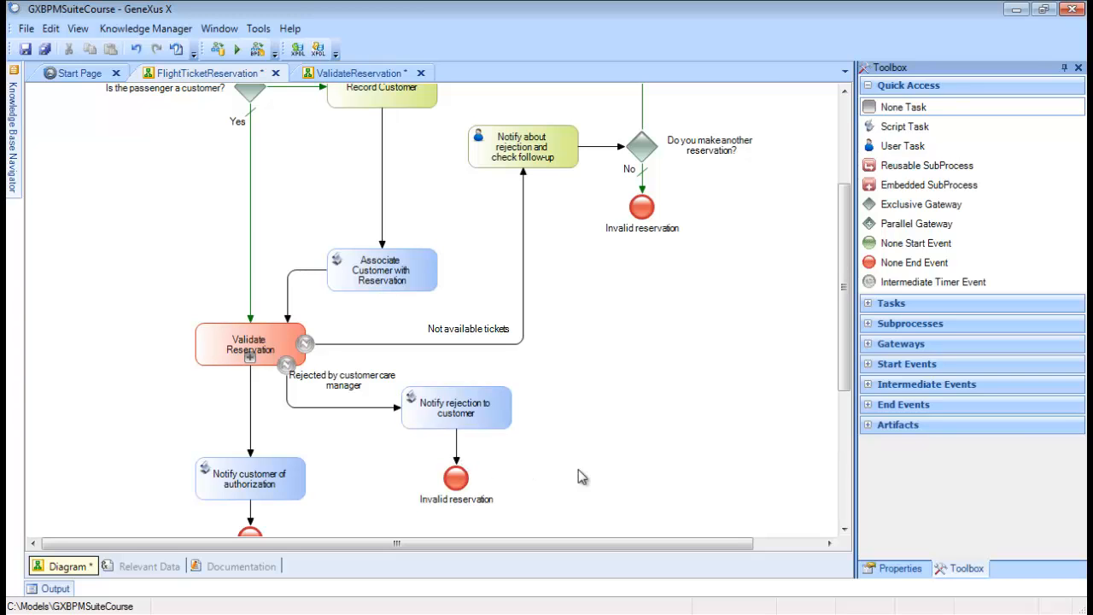